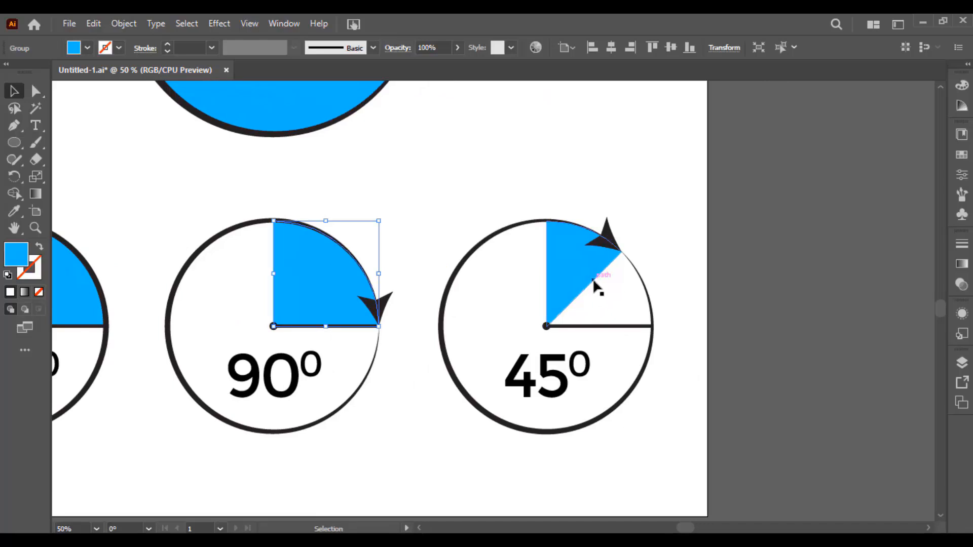
Try moving the blue 45° wedge out of its circle
drag(587, 284, 513, 178)
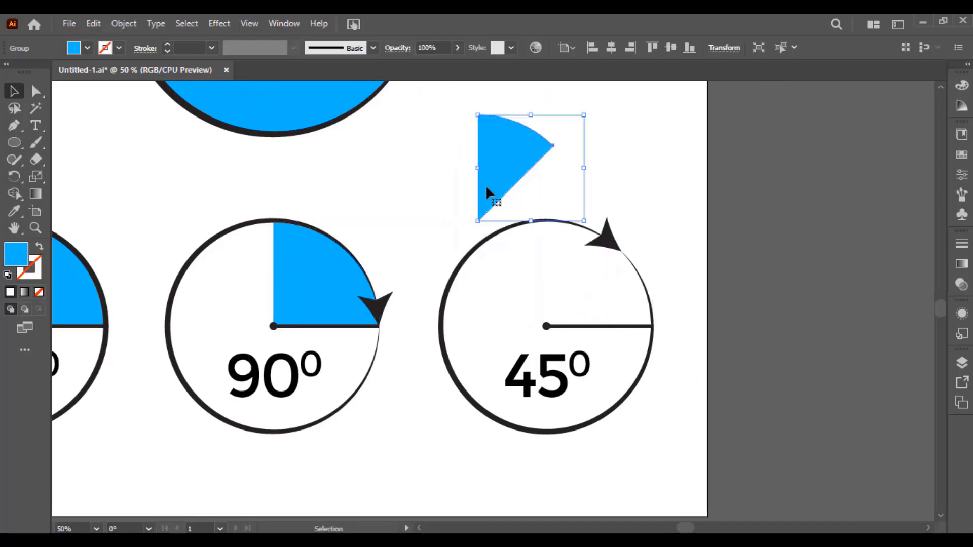
key(ctrl+z)
click(633, 200)
Delete all the 360°, 180°, 90° and 45° circle artwork from the artboard
scroll(494, 207, down, 3)
drag(481, 221, 471, 325)
scroll(469, 277, up, 2)
scroll(471, 325, down, 1)
mouse_move(599, 406)
mouse_down()
mouse_move(291, 178)
mouse_move(265, 143)
mouse_up()
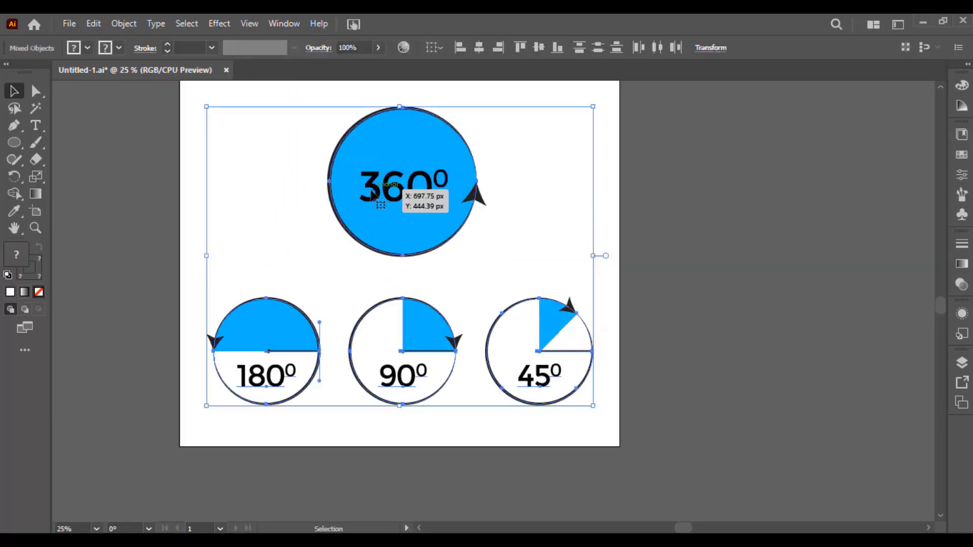
key(ctrl+0)
key(Delete)
Draw a large circle centred on the artboard and set its fill colour to #262626
key(l)
mouse_move(393, 176)
mouse_down()
mouse_move(636, 450)
mouse_move(602, 452)
mouse_up()
key(space)
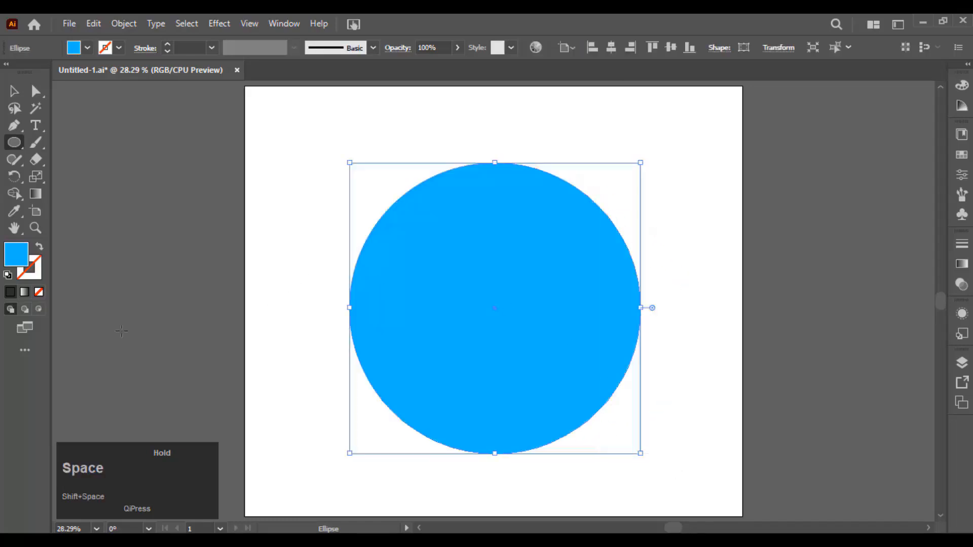
double_click(20, 256)
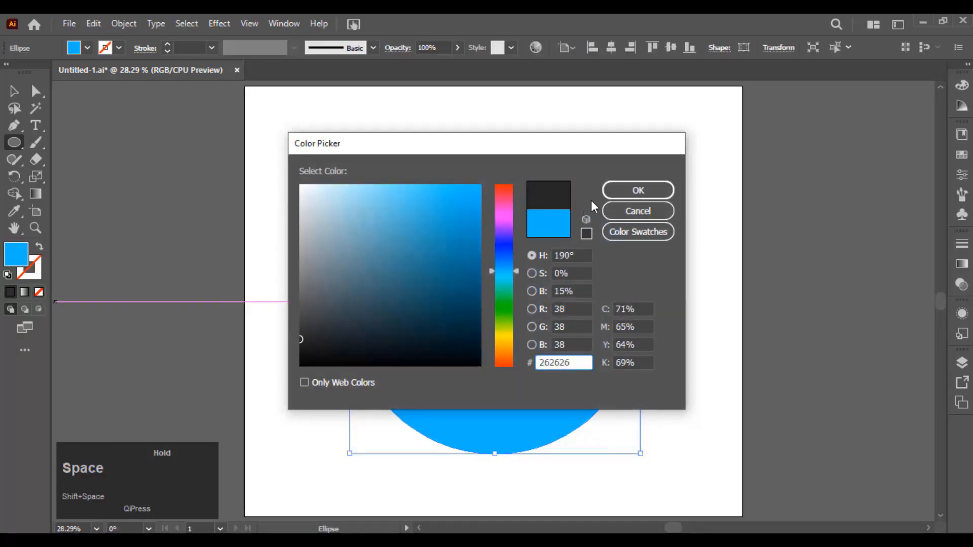
click(607, 187)
key(v)
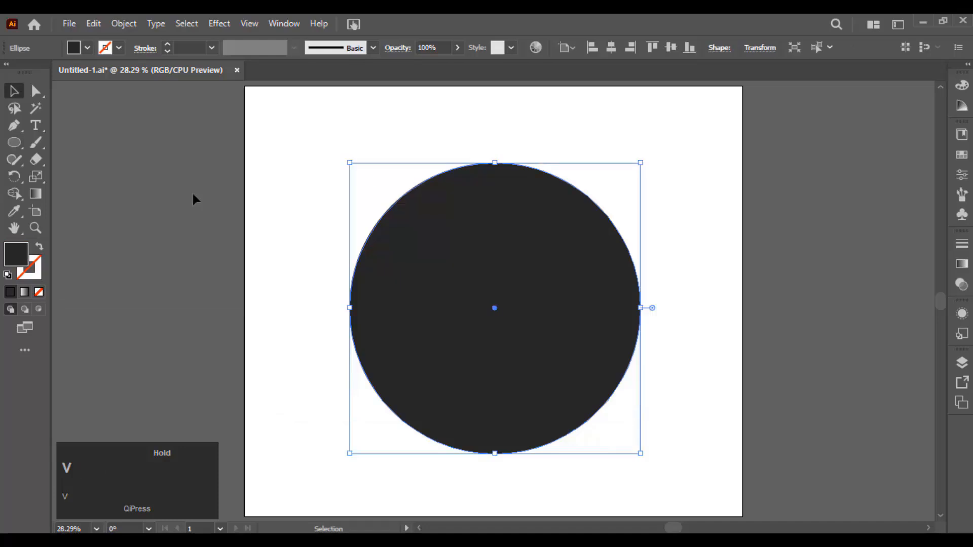
Turn the circle into an unfilled outline with a 10 pt stroke, scaled to fill the middle of the artboard
click(40, 247)
drag(494, 163, 495, 179)
click(212, 48)
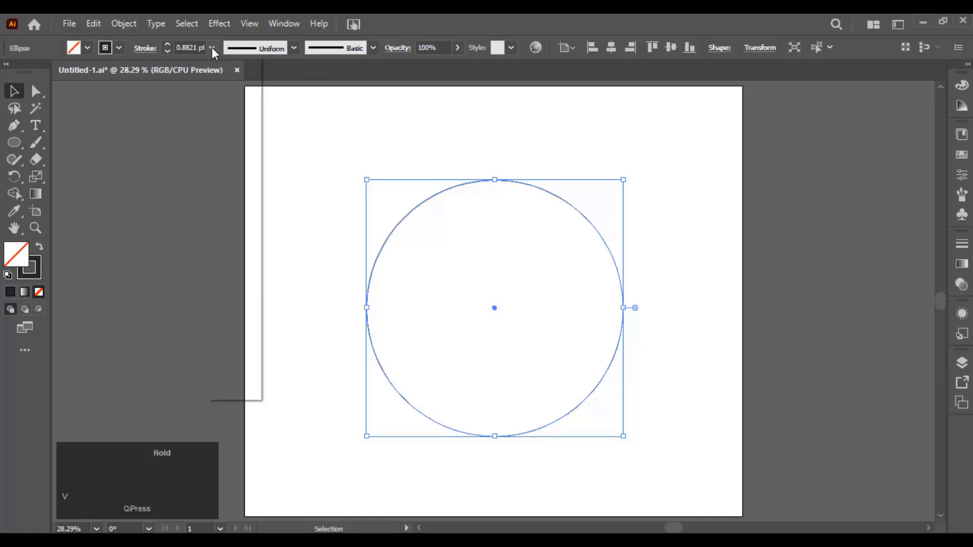
click(232, 252)
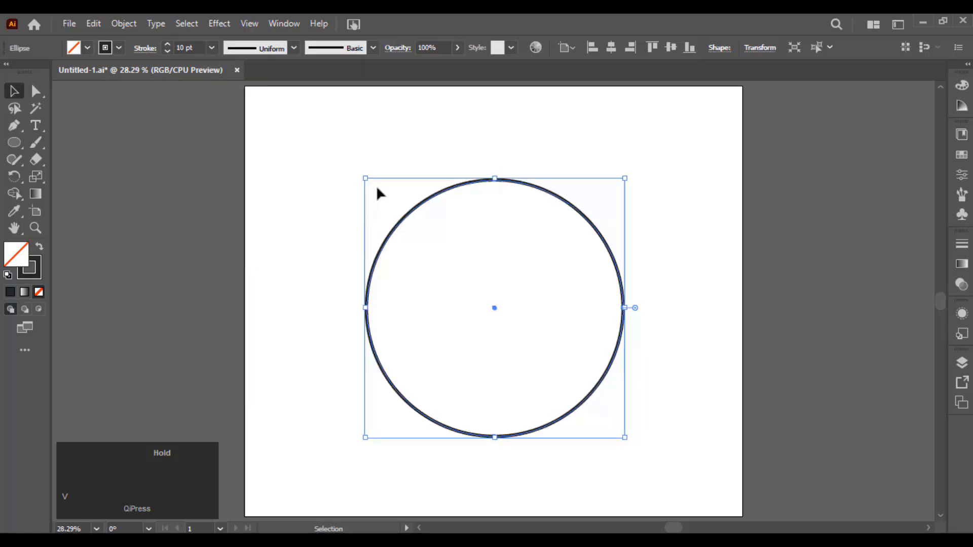
drag(625, 308, 639, 310)
Rotate the circle freely around its own centre with the Rotate tool
mouse_move(376, 146)
mouse_down()
mouse_move(472, 197)
mouse_move(423, 208)
mouse_up()
drag(16, 180, 92, 177)
scroll(490, 294, up, 3)
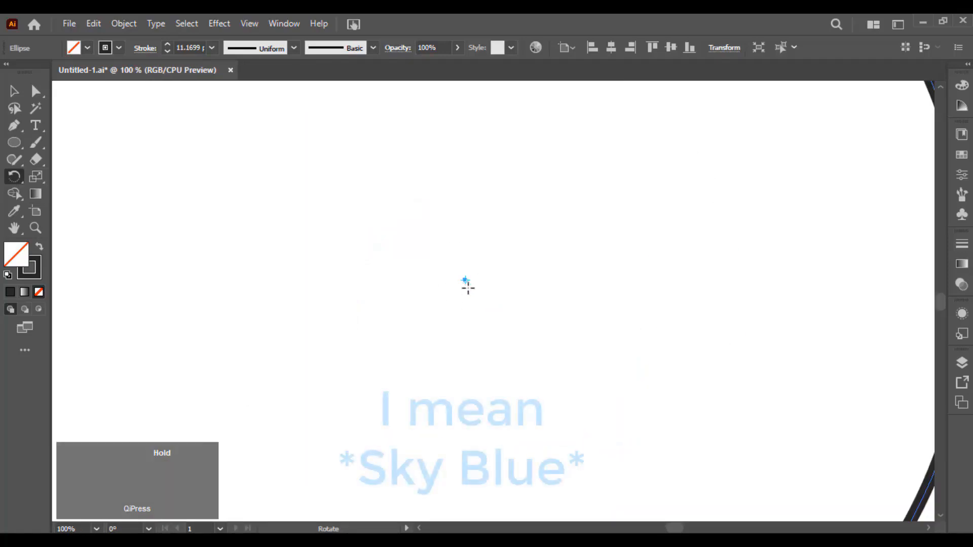
scroll(466, 279, down, 3)
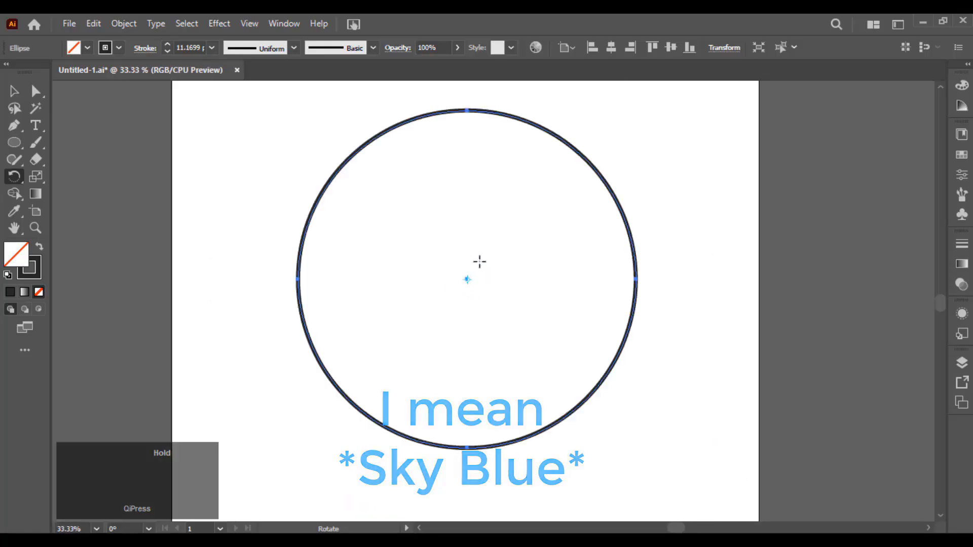
scroll(477, 260, down, 1)
scroll(520, 183, up, 1)
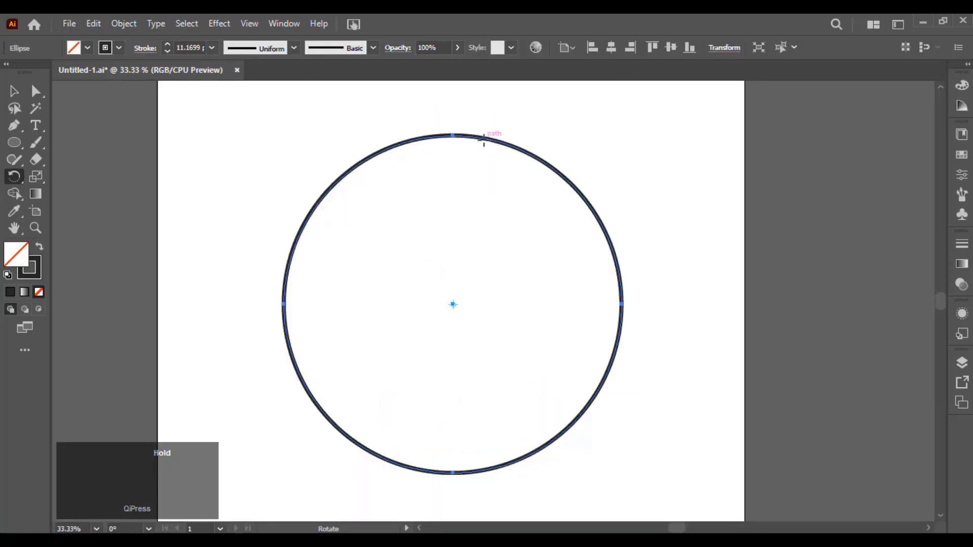
drag(538, 153, 530, 288)
scroll(459, 252, down, 1)
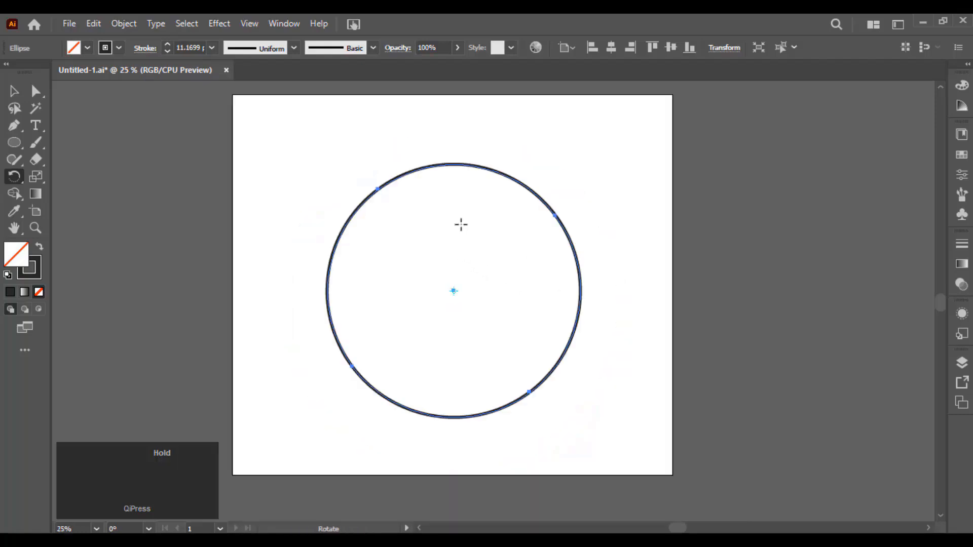
key(space)
drag(451, 242, 441, 274)
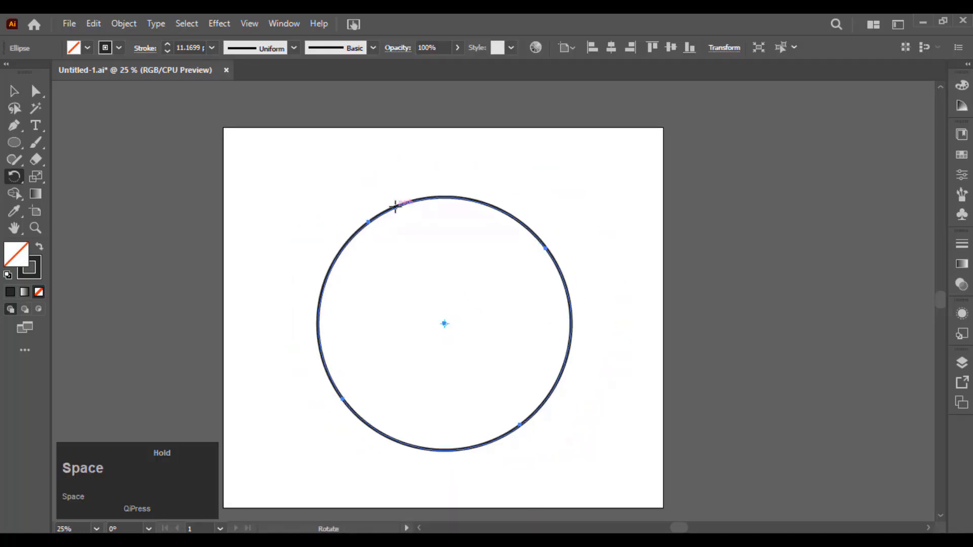
Draw an outlined square in the artboard's upper-left corner, beside the circle
click(20, 148)
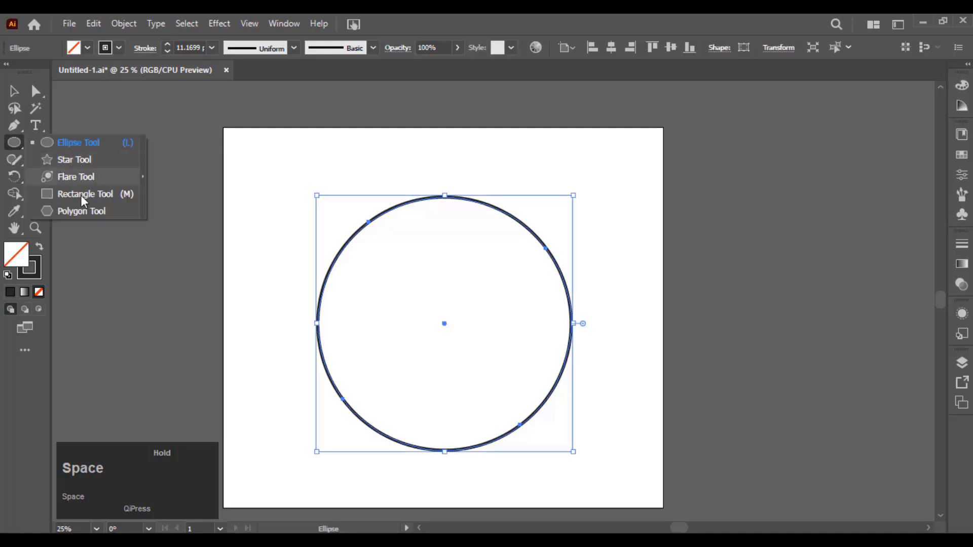
click(85, 194)
scroll(308, 192, up, 1)
scroll(304, 168, up, 1)
drag(186, 117, 431, 229)
scroll(229, 181, up, 1)
key(space)
Try rotating the square freely around its own centre
click(14, 176)
drag(527, 147, 397, 213)
key(ctrl+z)
scroll(482, 297, up, 2)
scroll(479, 302, down, 3)
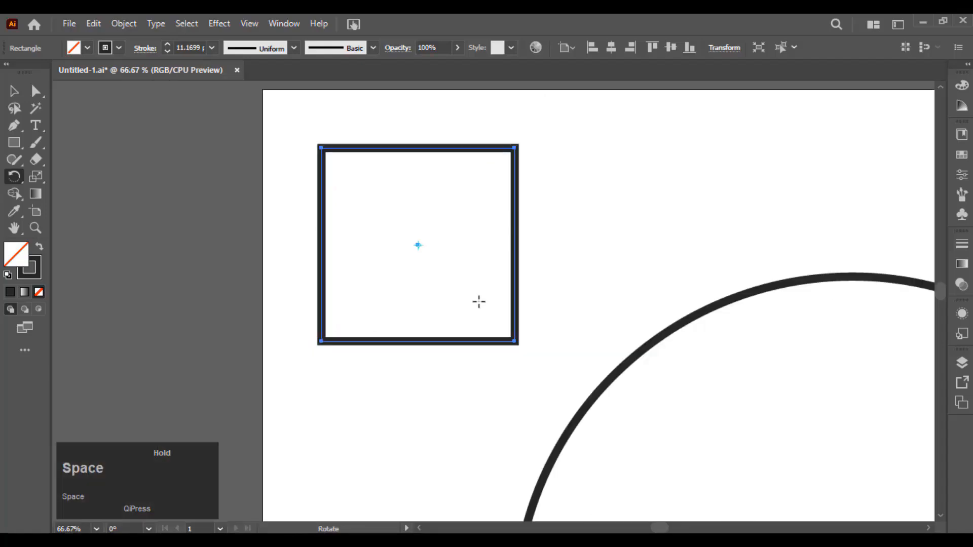
scroll(480, 284, up, 1)
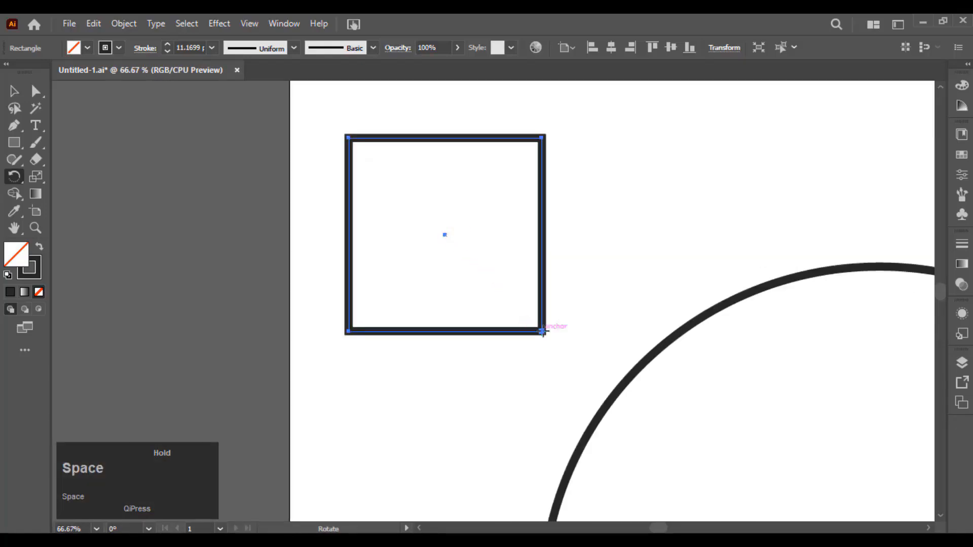
Try rotating the square with its pivot point placed on the lower-right corner anchor
click(542, 332)
drag(546, 136, 542, 156)
key(ctrl+z)
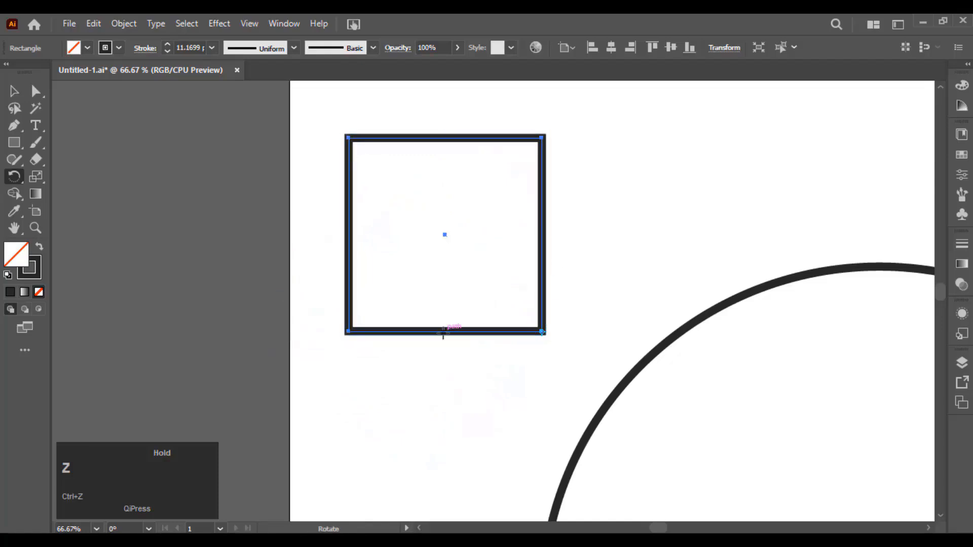
Try rotating the square with its pivot point placed near the middle of its bottom edge
click(440, 332)
drag(543, 136, 408, 206)
key(ctrl+z)
scroll(408, 206, down, 2)
key(v)
click(495, 171)
click(449, 202)
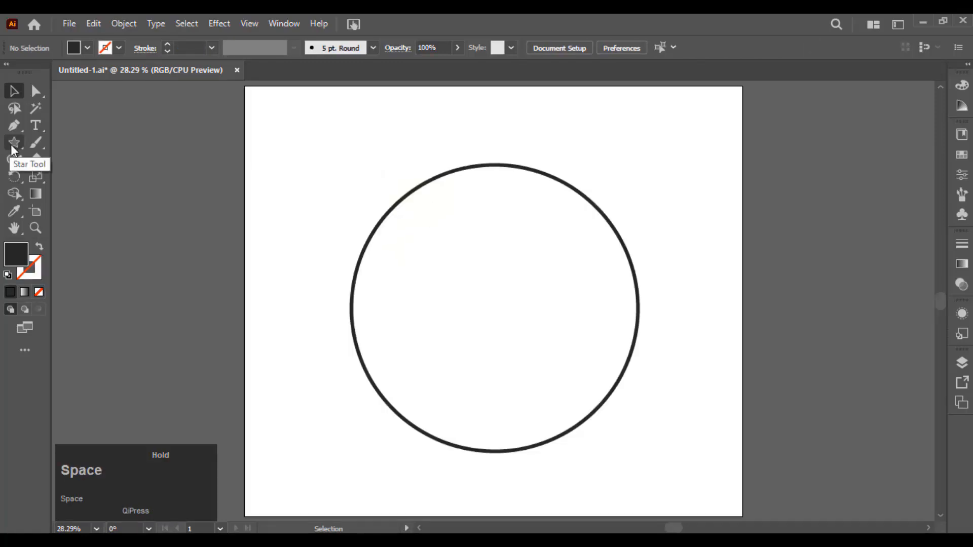
Draw a small dark five-pointed star centred just above the top of the circle
click(14, 143)
drag(19, 148, 55, 160)
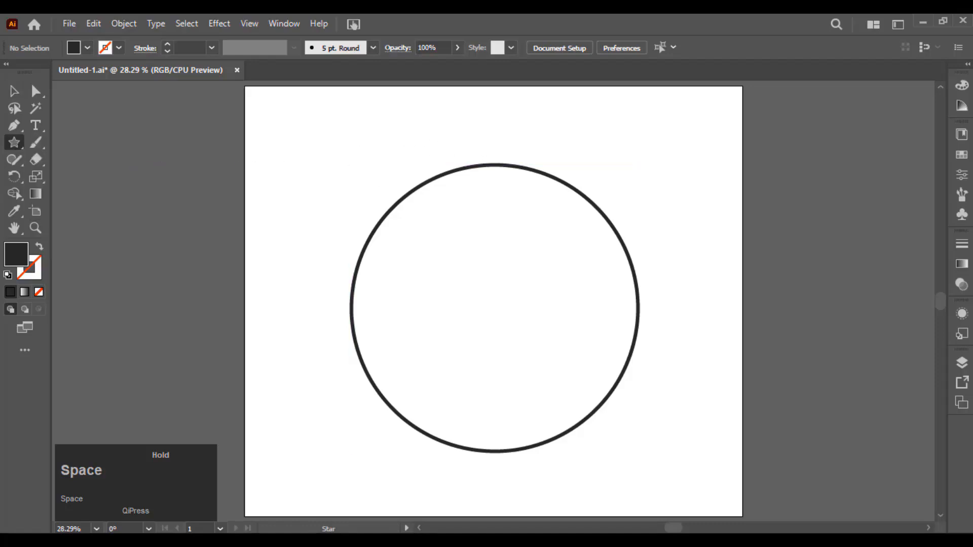
drag(495, 147, 500, 156)
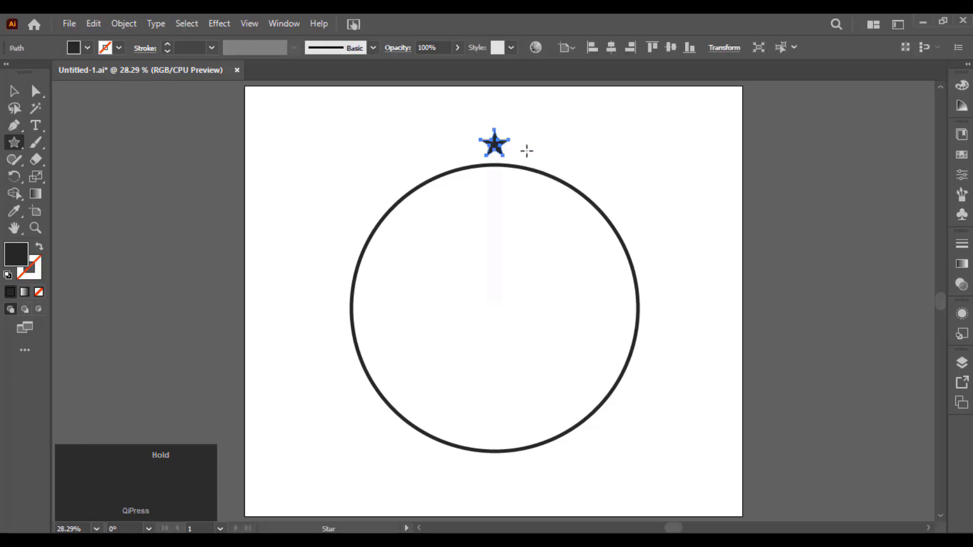
key(v)
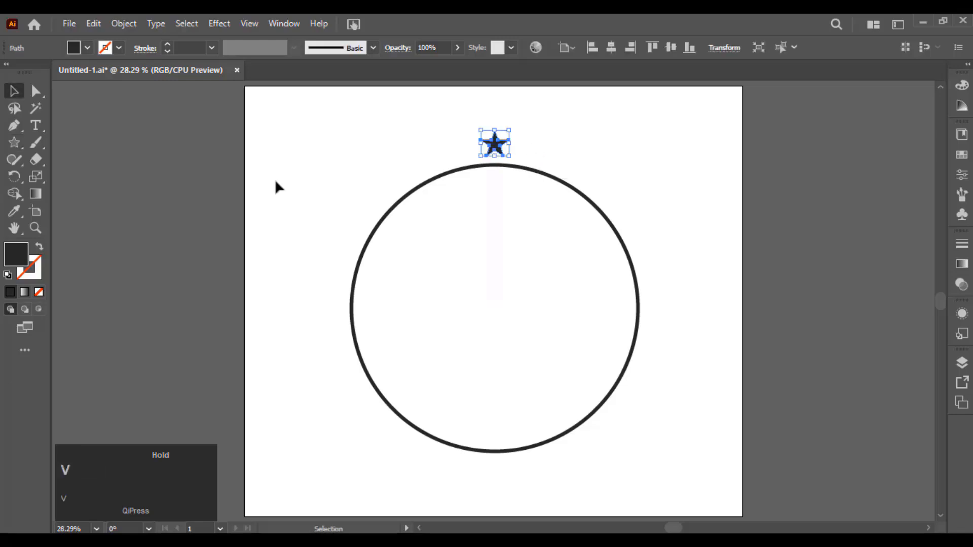
Try rotating the star around its own centre with preview on, setting the angle to 0° and then raising it to 15°
click(17, 181)
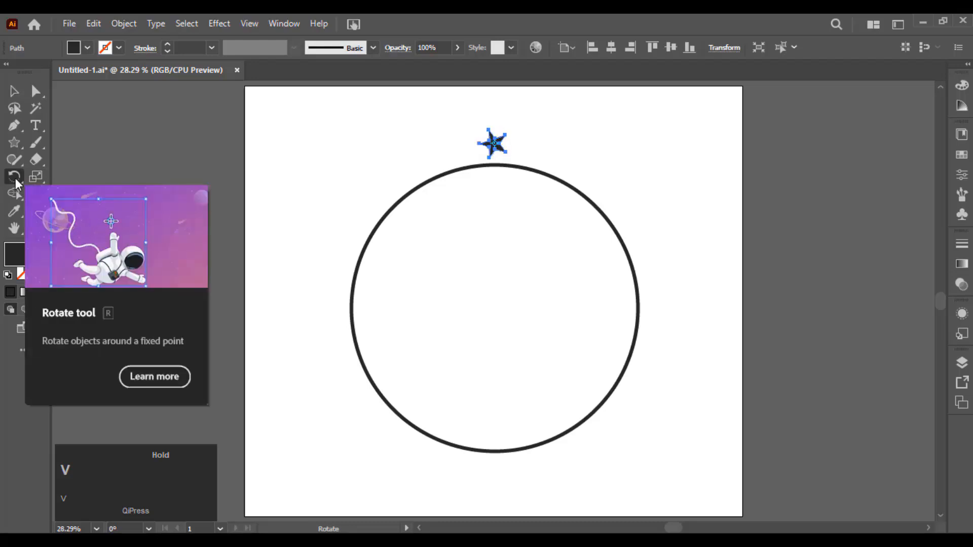
double_click(14, 176)
drag(673, 164, 632, 163)
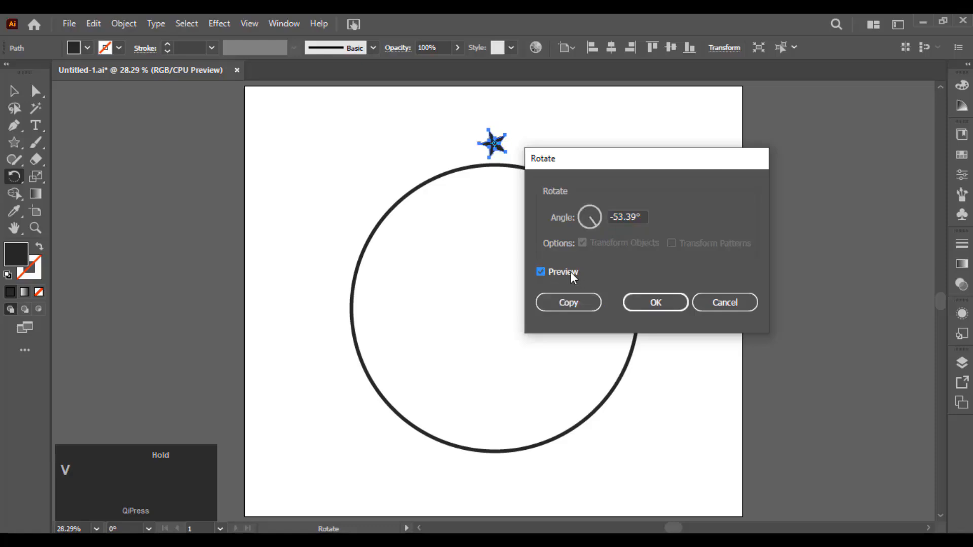
click(637, 217)
drag(636, 218, 582, 217)
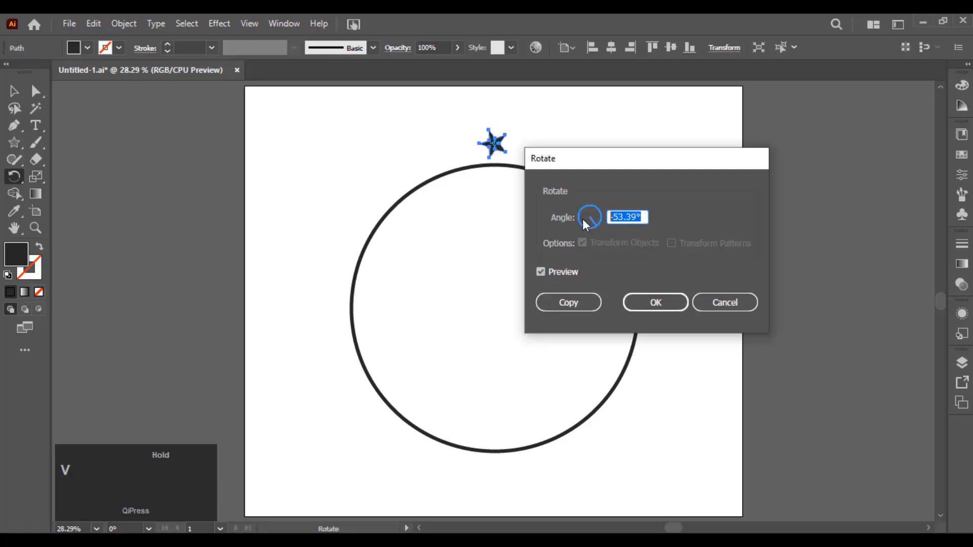
text(0)
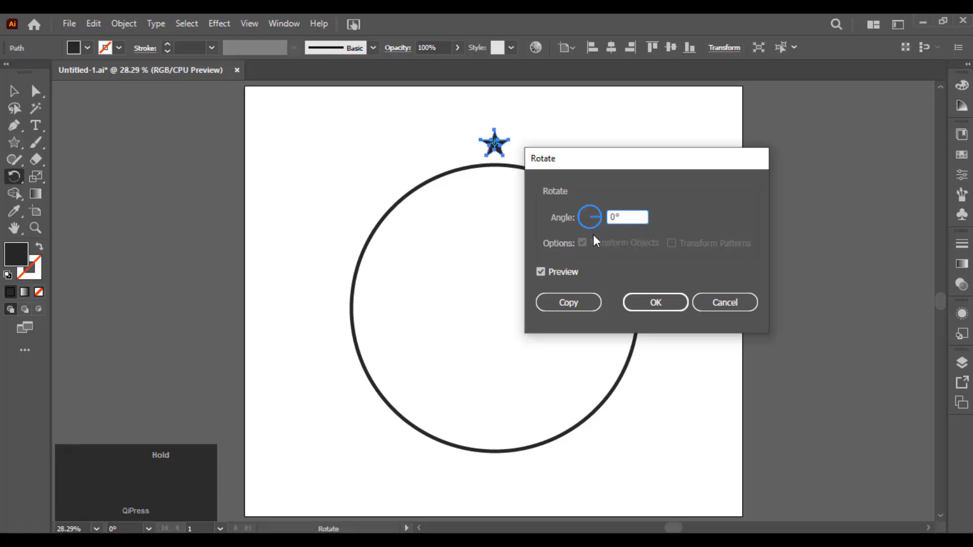
scroll(635, 215, up, 15)
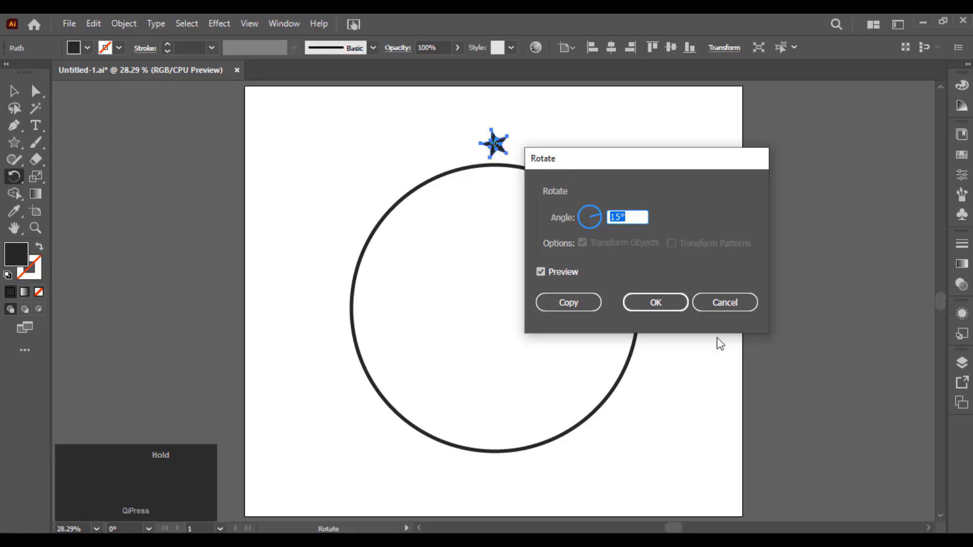
click(727, 306)
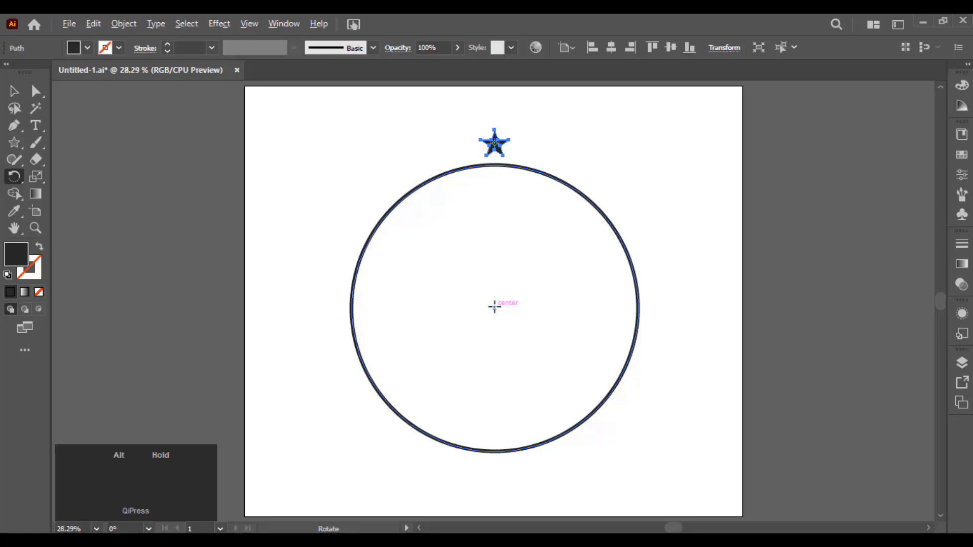
Place the star's rotation pivot at the circle's centre and set the angle to 10°, comparing the result with preview off and on
alt+click(494, 307)
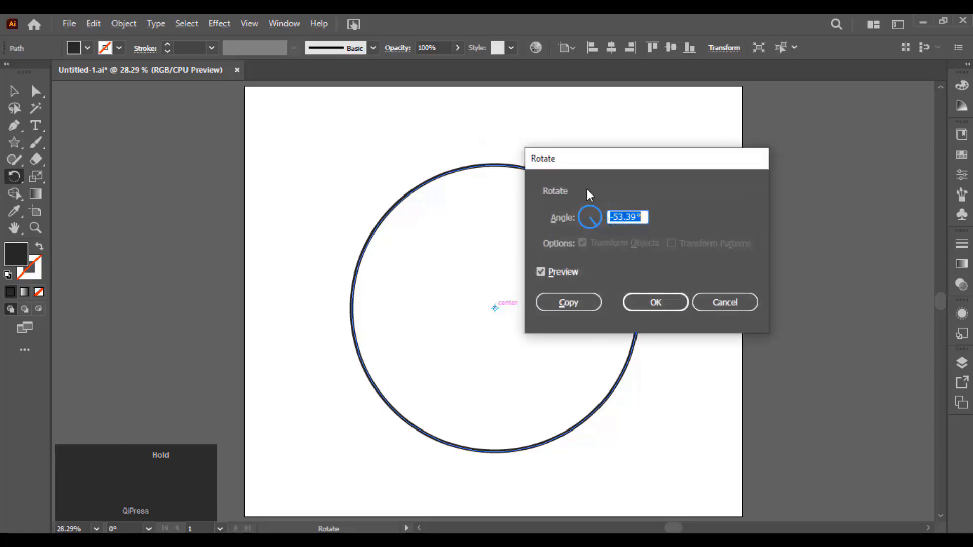
drag(592, 159, 722, 170)
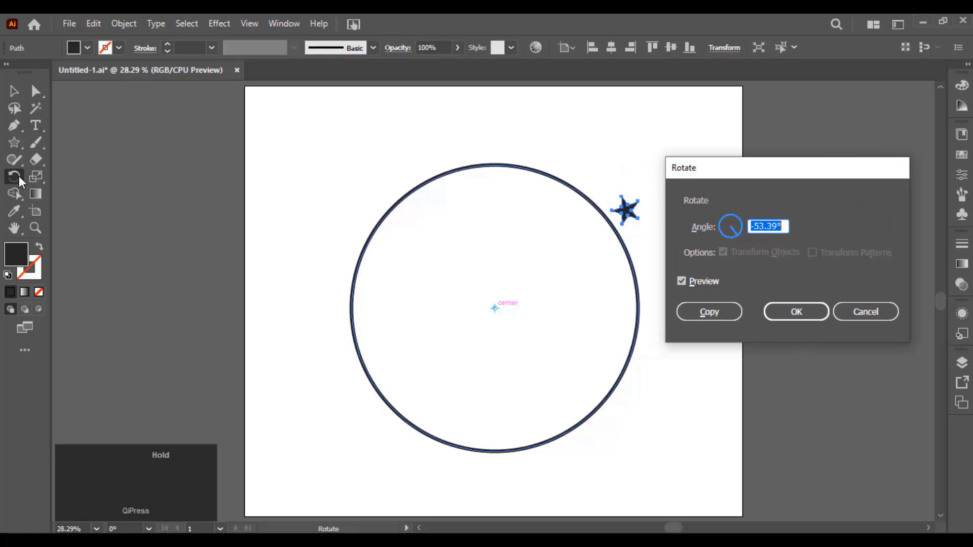
drag(680, 172, 555, 162)
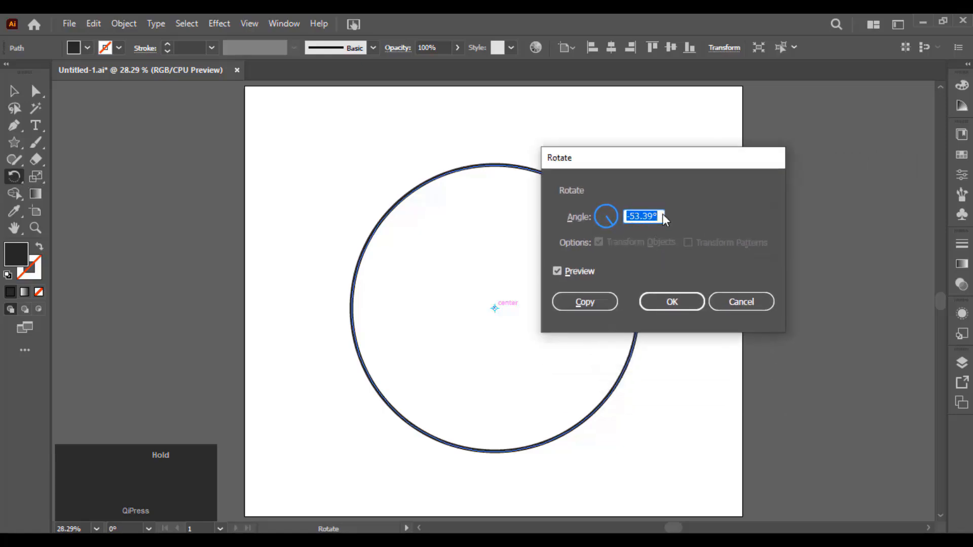
click(660, 213)
key(ctrl+a)
text(10)
click(586, 274)
click(586, 274)
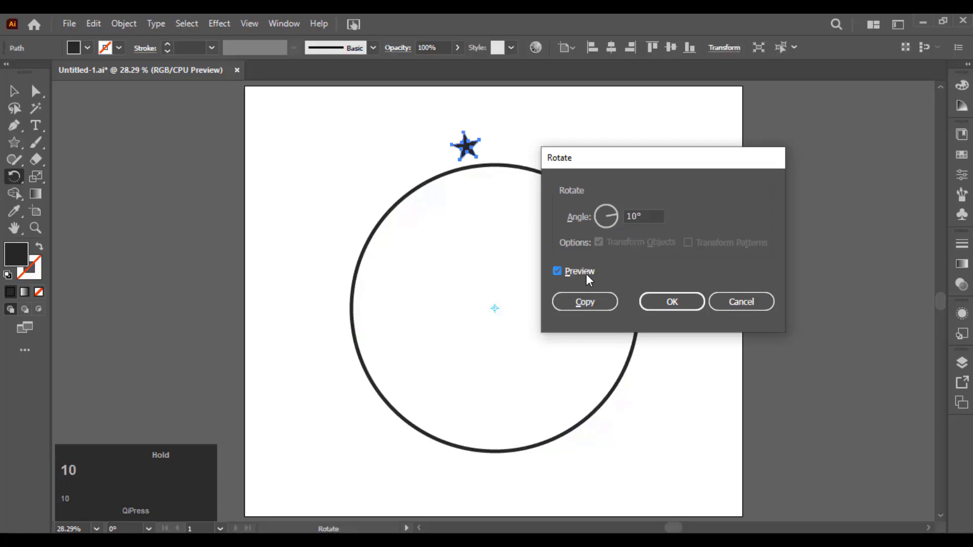
click(570, 270)
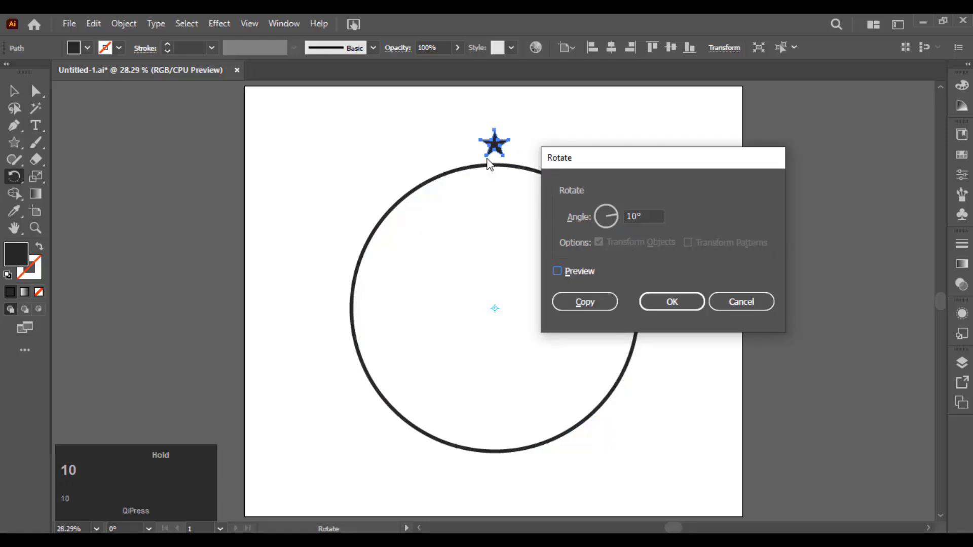
click(581, 269)
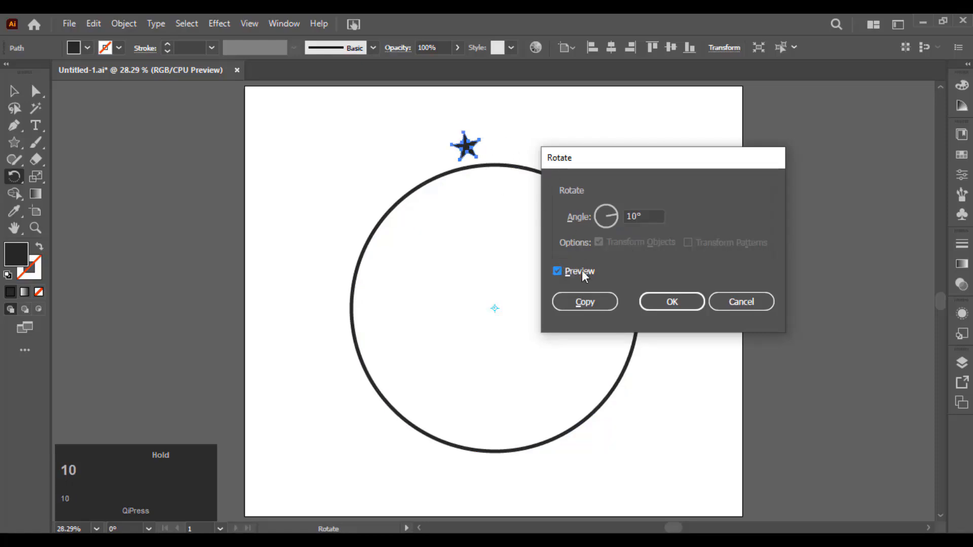
Try rotating the star -10° around the circle's centre, comparing the result with preview off and on, and undo the rotation
drag(587, 160, 659, 163)
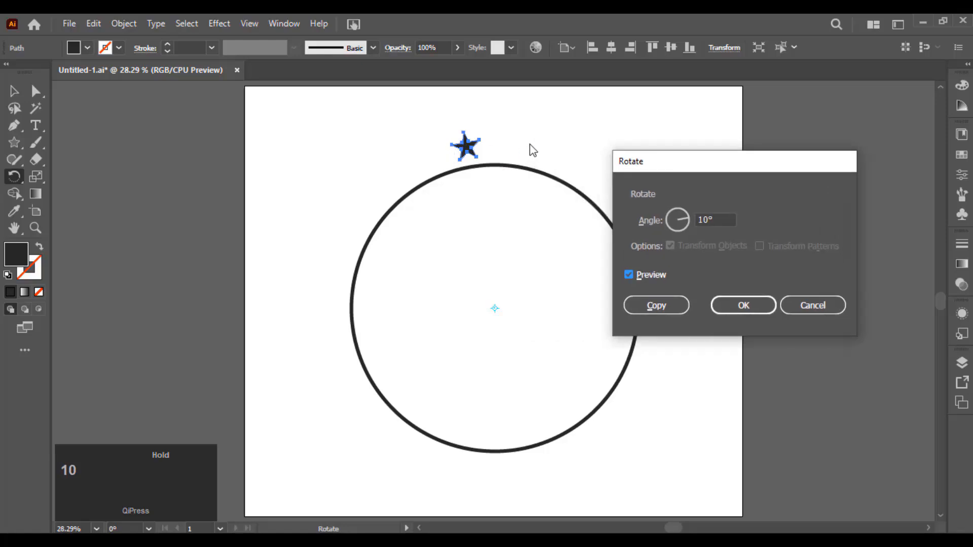
click(701, 220)
text(-)
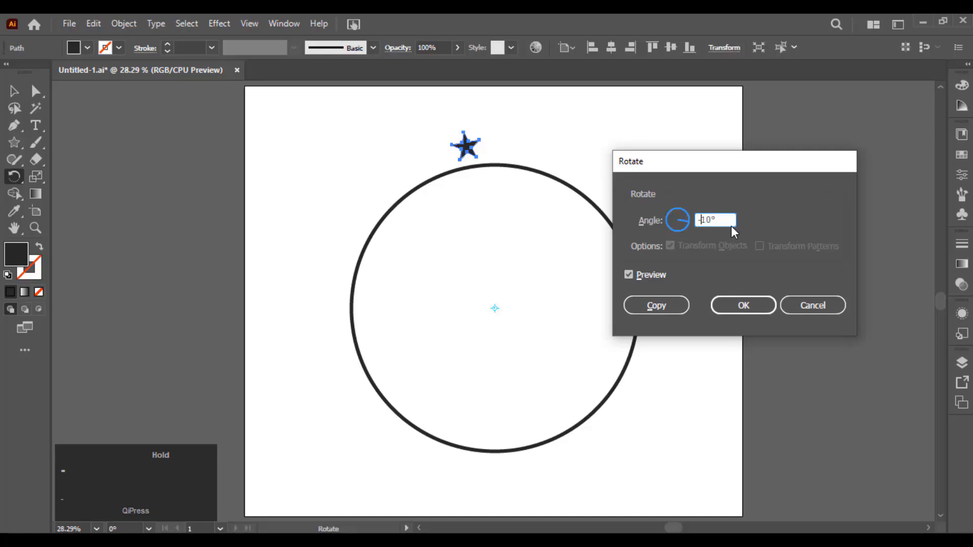
click(658, 275)
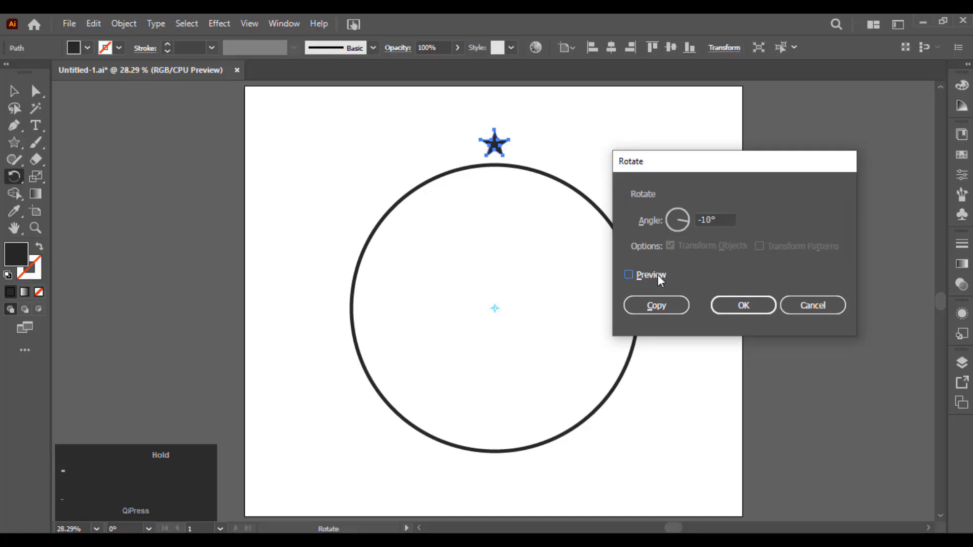
click(657, 274)
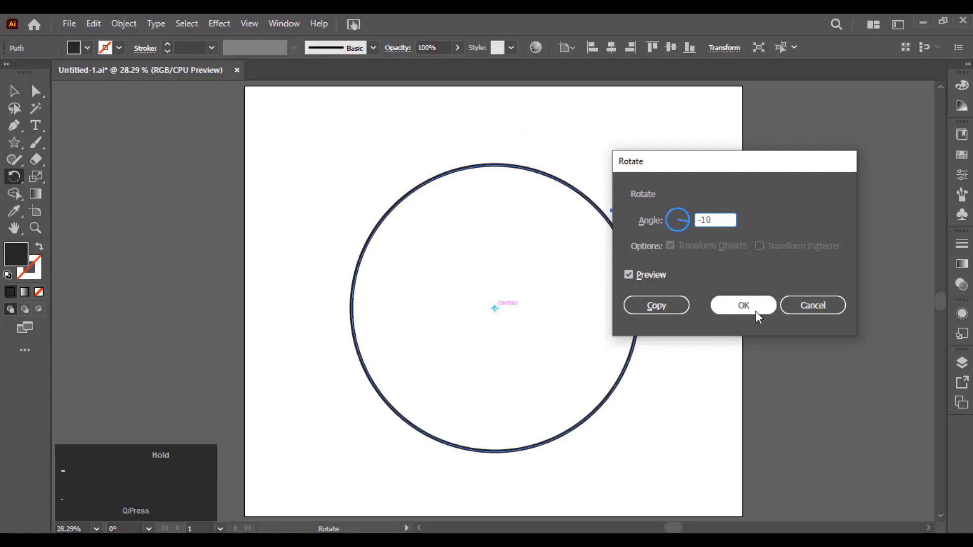
click(743, 306)
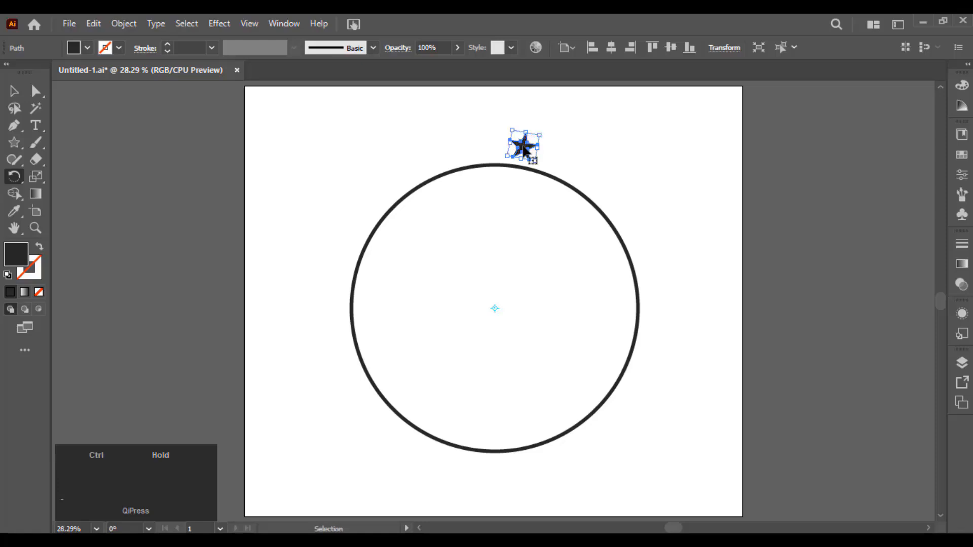
key(ctrl+z)
Create a copy of the star rotated -10° around the circle's centre
alt+click(495, 308)
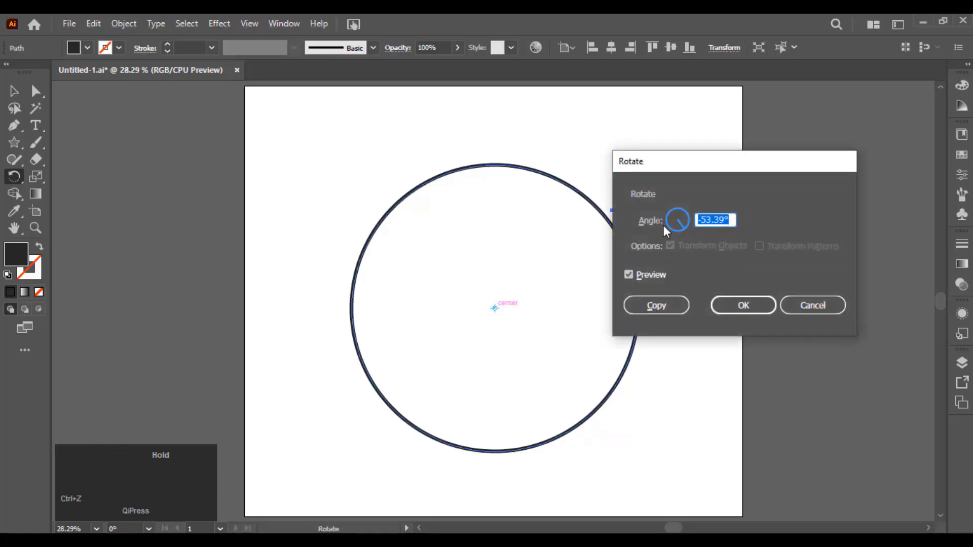
text(-10)
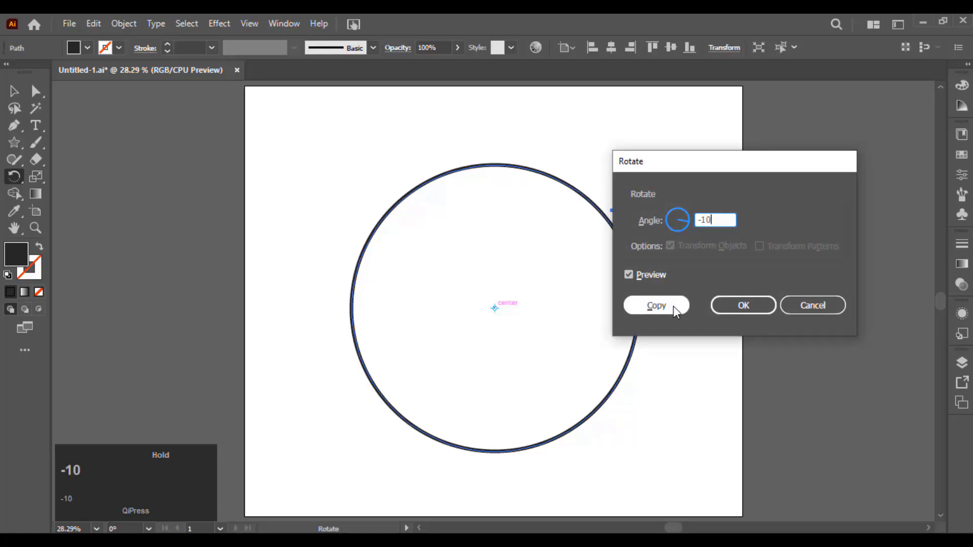
click(656, 306)
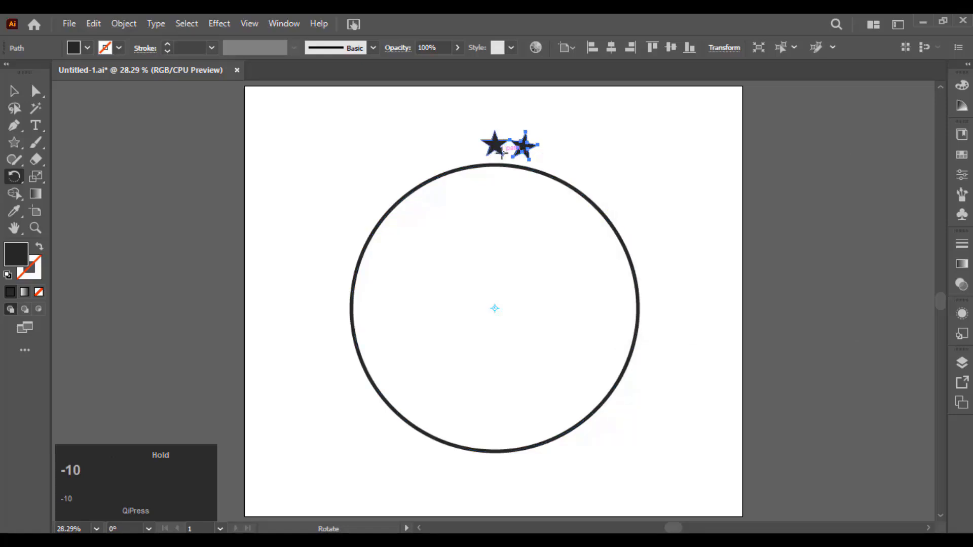
Repeat the rotated star copy until the stars form a complete ring around the circle
key(ctrl+=)
key(ctrl)
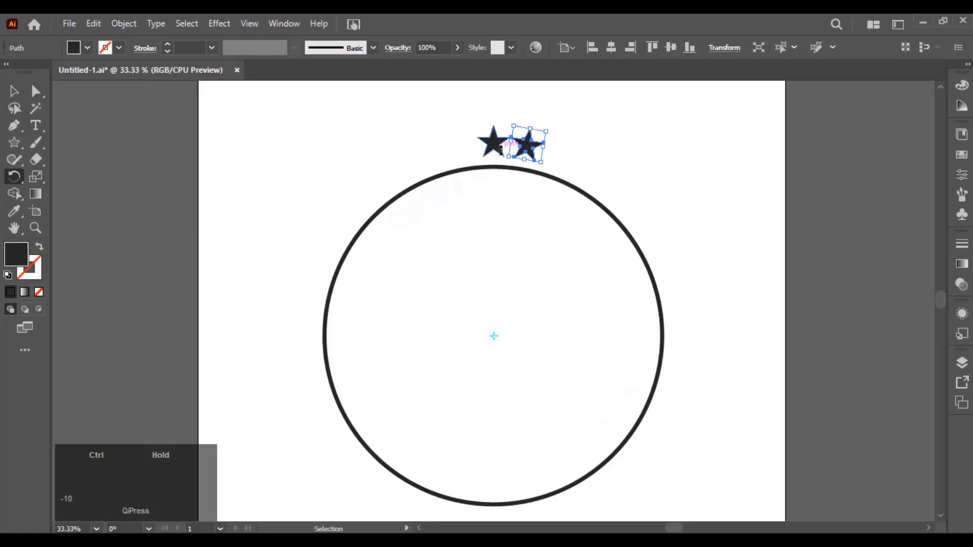
key(ctrl+d)
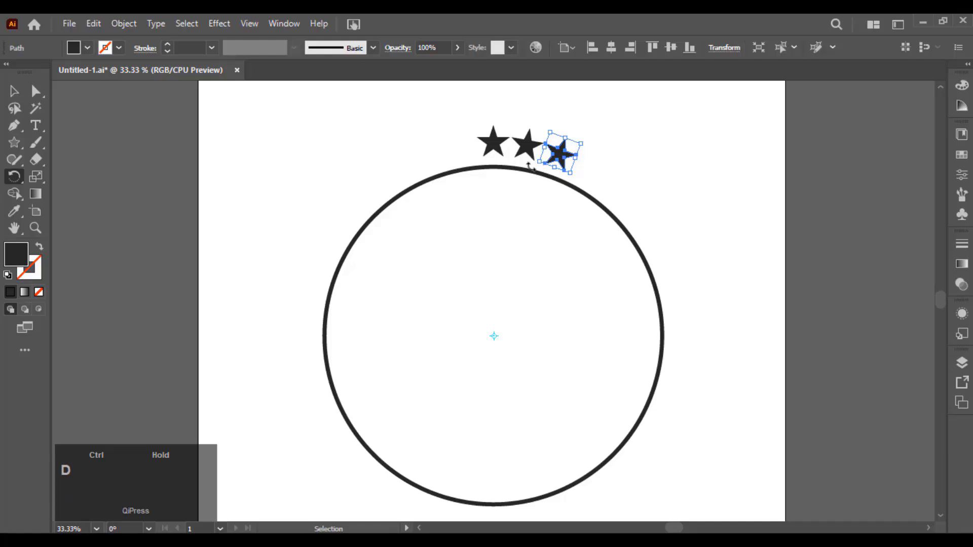
key(ctrl+d)
key(ctrl+d)
key(ctrl+d)
key(ctrl+d)
key(ctrl+d)
key(ctrl+d)
key(ctrl+d)
key(ctrl+d)
key(ctrl+d)
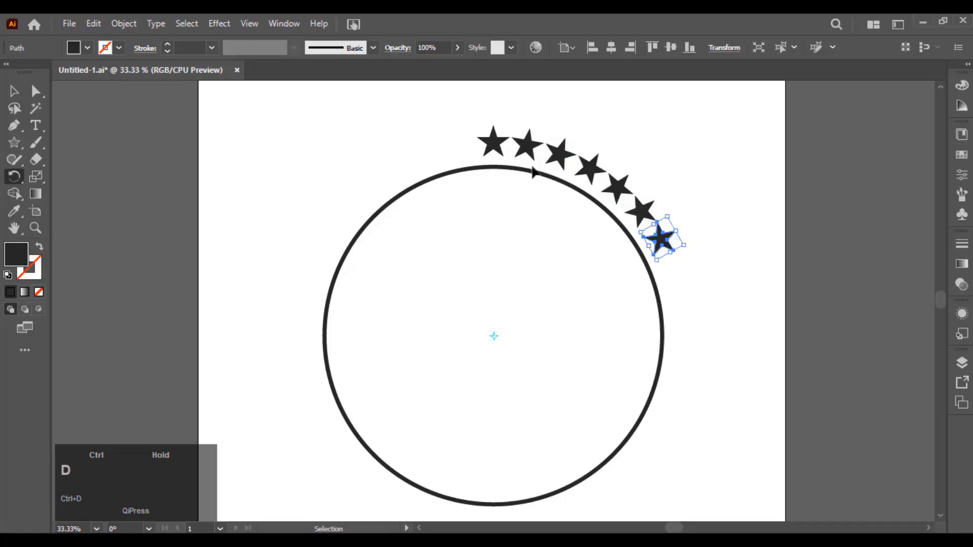
key(ctrl+d)
key(ctrl+d)
key(ctrl+d)
key(ctrl+d)
key(ctrl+d)
key(ctrl+d)
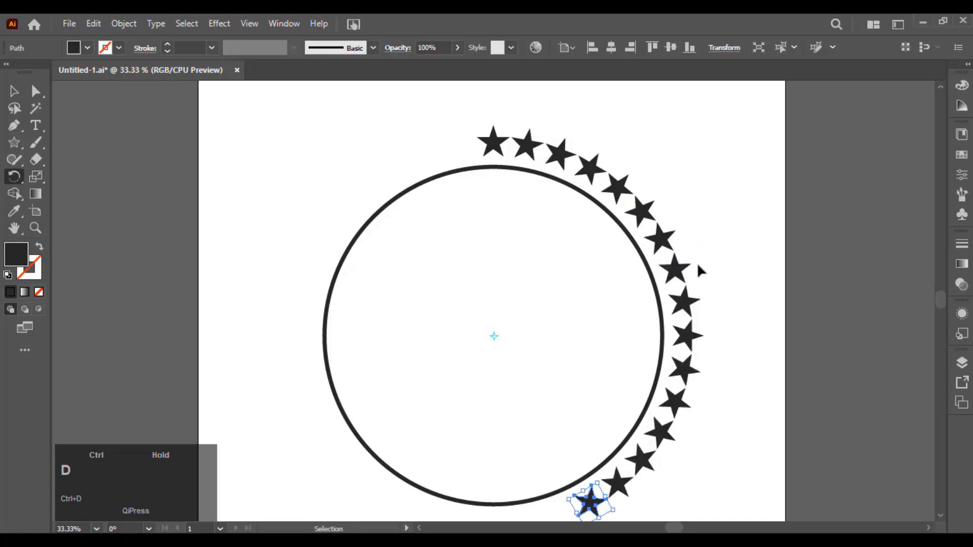
key(ctrl+d)
key(ctrl+d)
key(ctrl+d)
key(ctrl+d)
key(ctrl+d)
key(ctrl+d)
key(ctrl+d)
key(ctrl+d)
key(ctrl+d)
key(ctrl+d)
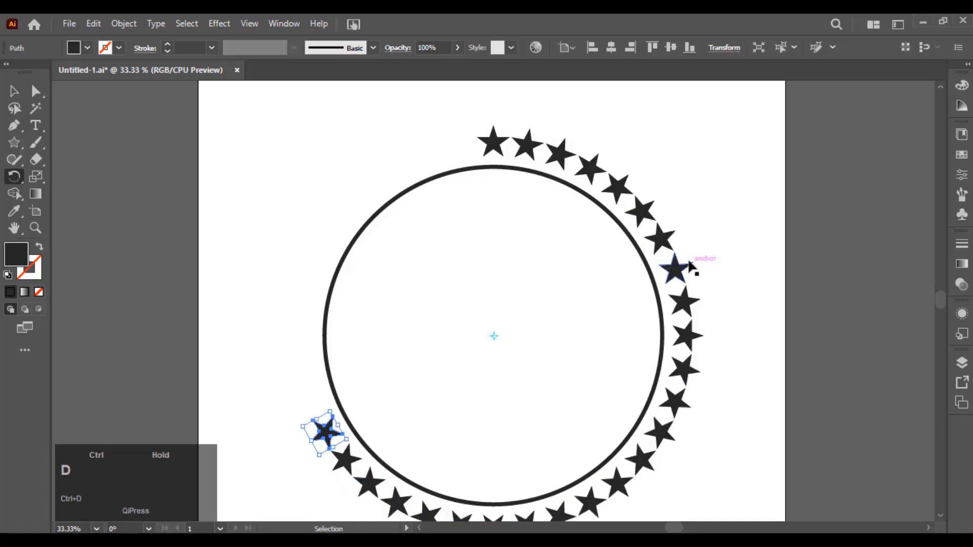
key(ctrl+d)
key(ctrl+d)
key(ctrl+d)
key(ctrl+d)
key(ctrl+d)
key(ctrl+d)
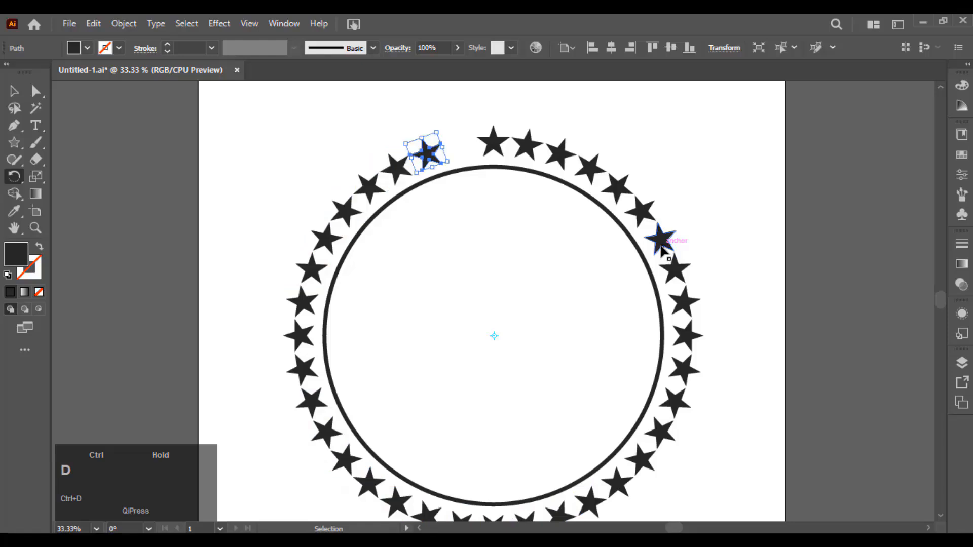
Paste a copy of the circle in front and enlarge it concentrically until it surrounds the ring of stars
scroll(572, 234, down, 1)
key(v)
click(599, 228)
click(597, 219)
key(ctrl+f)
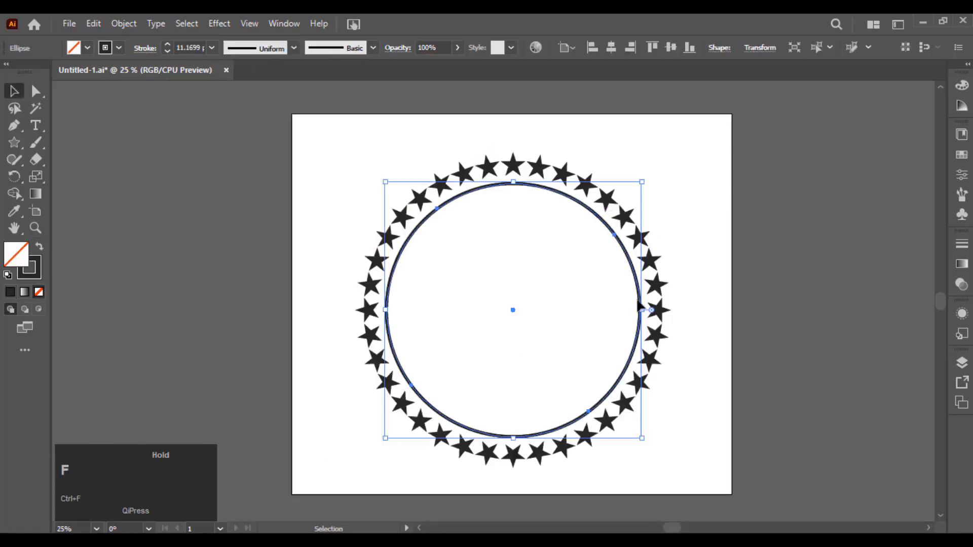
drag(642, 311, 679, 315)
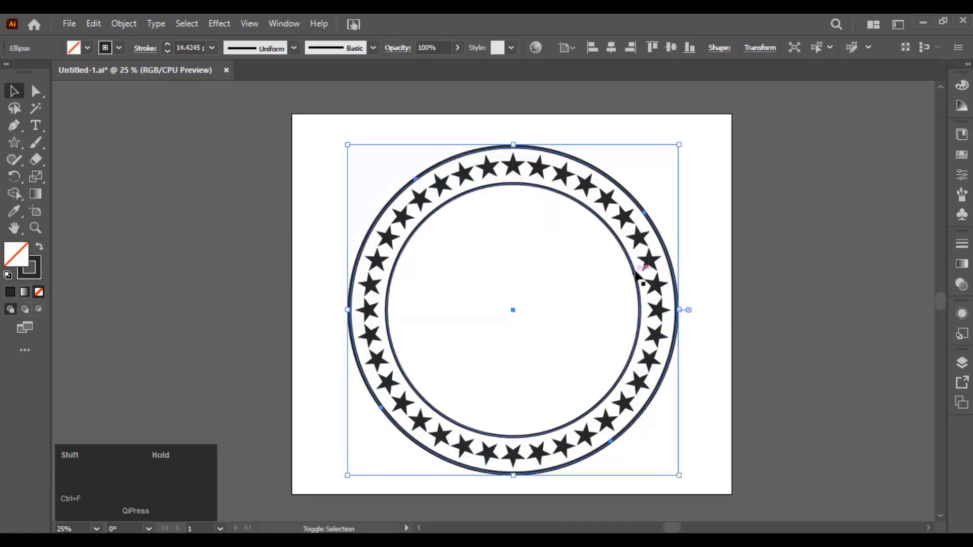
Set the stroke of both circles to 20 pt and group them with the stars
click(212, 49)
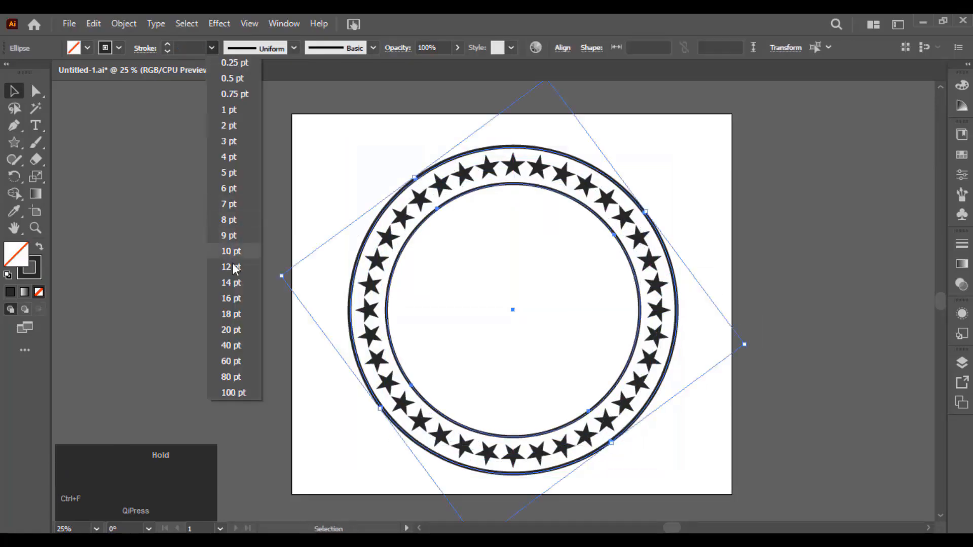
click(227, 328)
drag(348, 152, 674, 448)
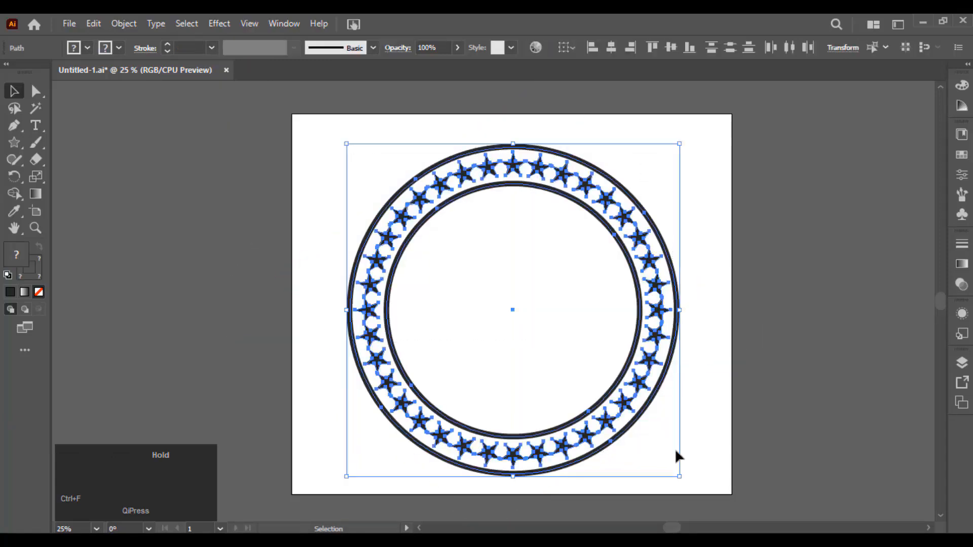
key(ctrl+g)
Scale the star badge group down slightly around its centre and move it off the artboard to the right
drag(680, 312, 654, 309)
click(673, 264)
key(ctrl+0)
drag(379, 245, 809, 244)
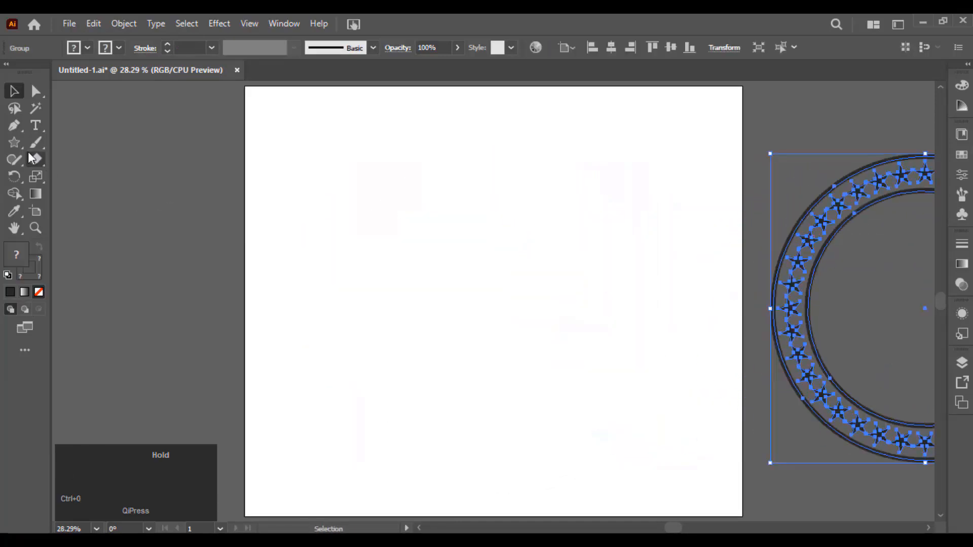
Draw an unfilled circle about 499 px in diameter in the artboard's upper-left area and set its stroke to 5 pt
drag(15, 143, 116, 148)
drag(336, 148, 495, 280)
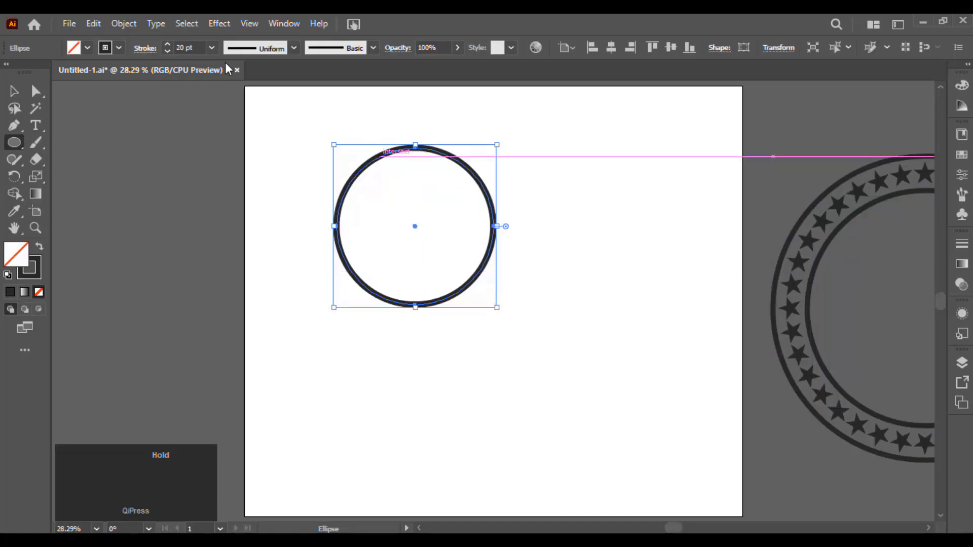
click(211, 48)
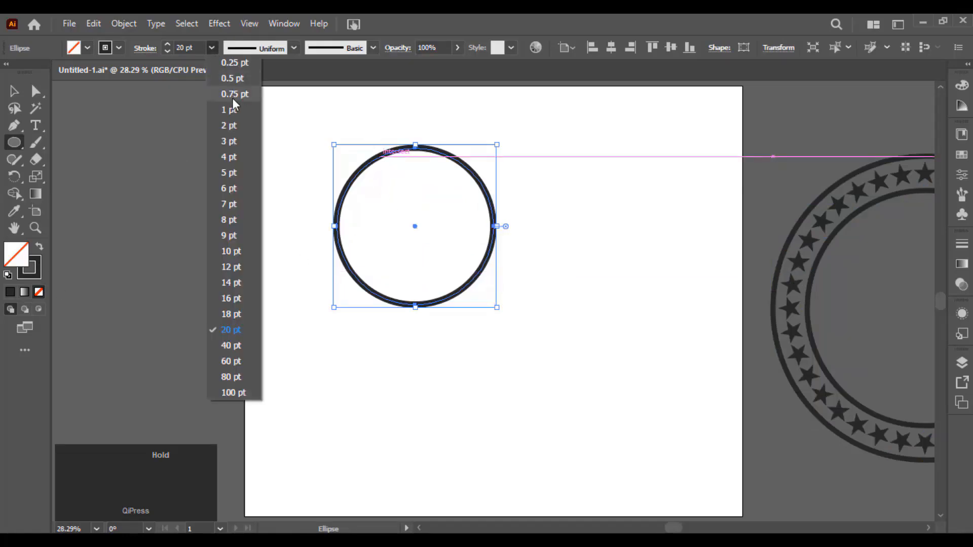
click(230, 172)
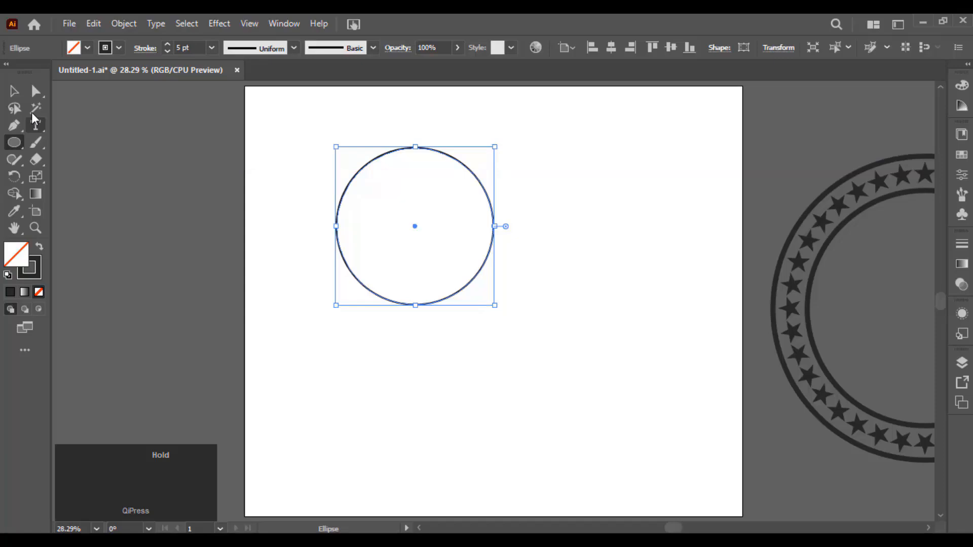
key(v)
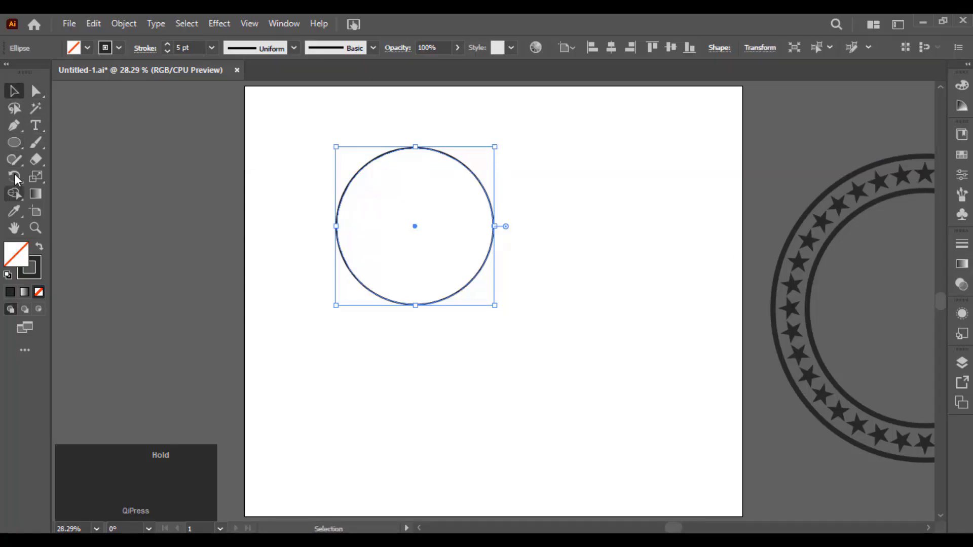
Create a copy of the circle rotated 5° around a pivot on its lower-right edge, comparing the result with preview off and on
drag(15, 180, 38, 176)
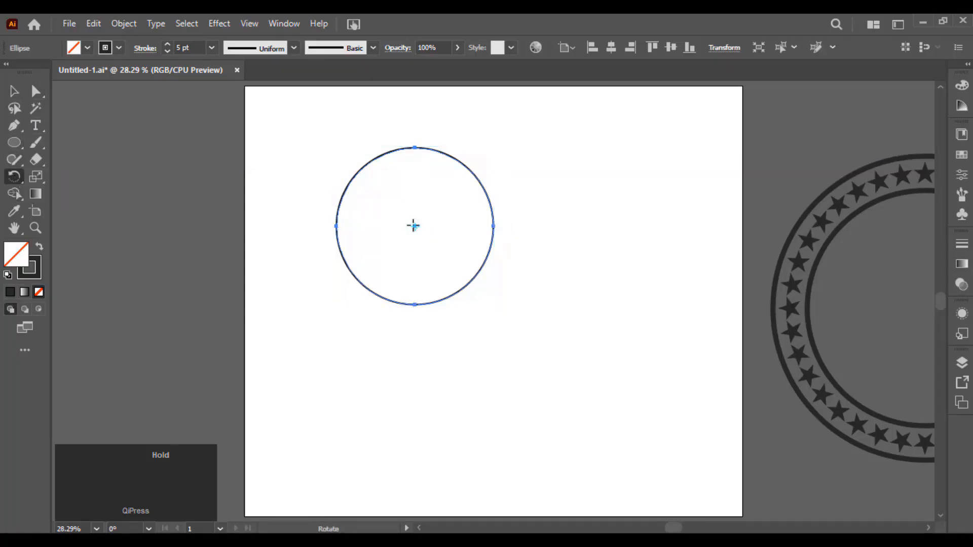
drag(415, 227, 463, 288)
alt+click(462, 289)
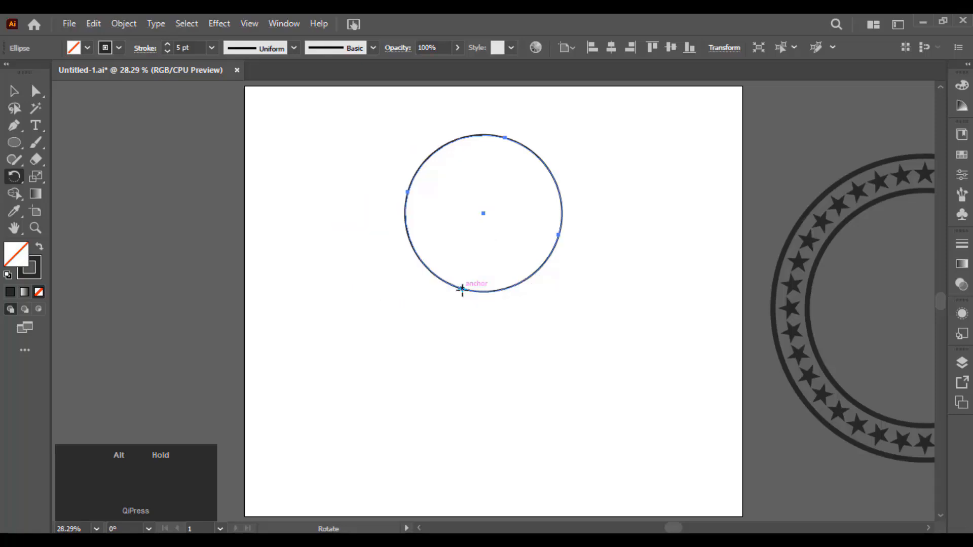
text(25)
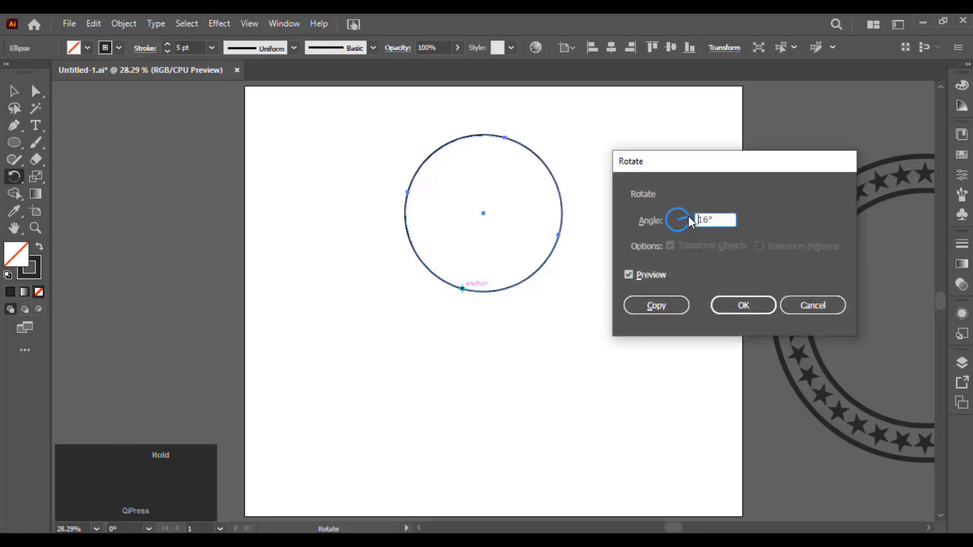
scroll(712, 220, down, 20)
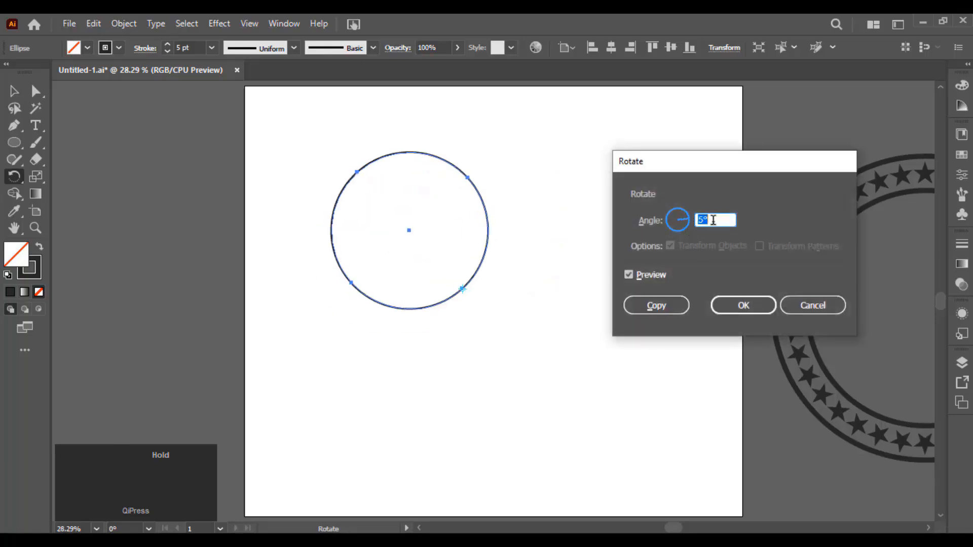
click(655, 276)
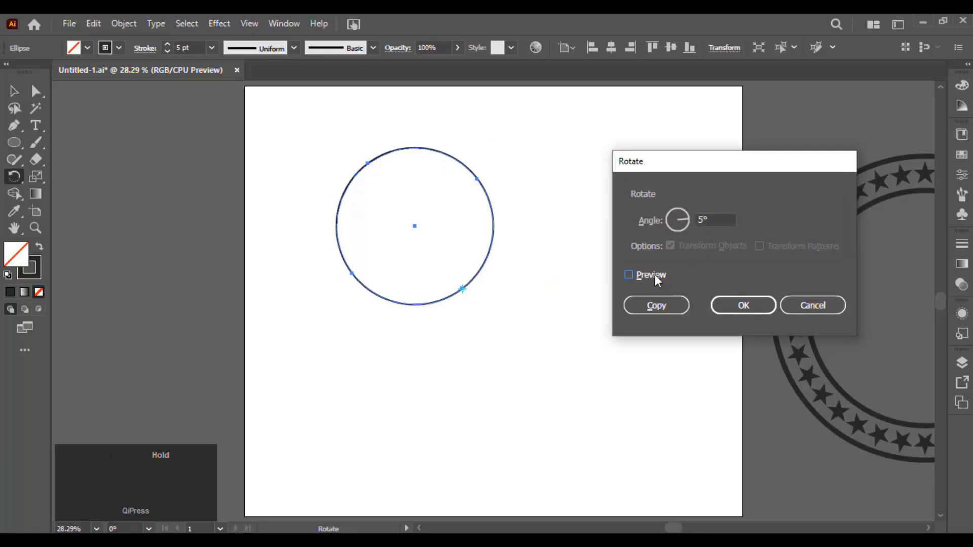
click(654, 275)
click(654, 275)
click(654, 275)
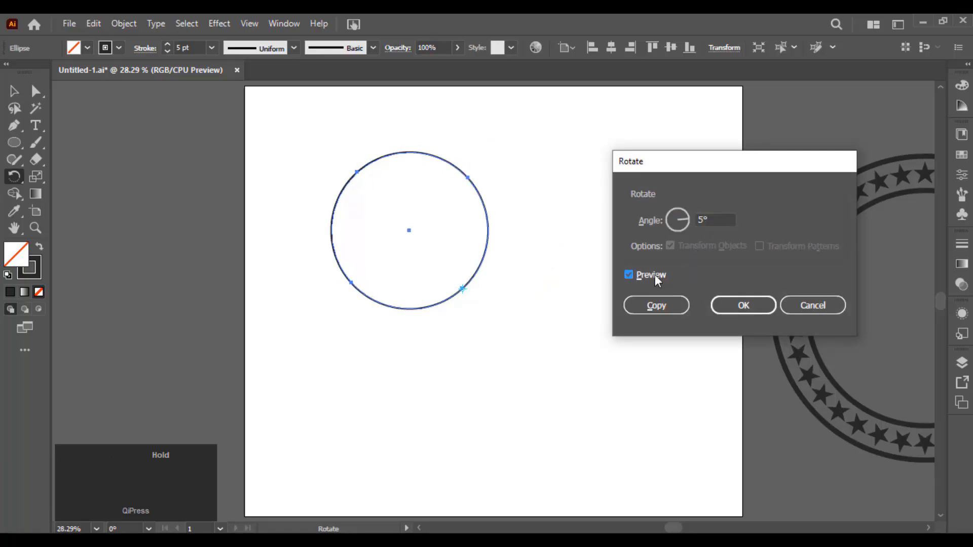
click(676, 308)
Repeat the 5° rotated circle copy around the full turn to form a spirograph-like pattern
key(ctrl)
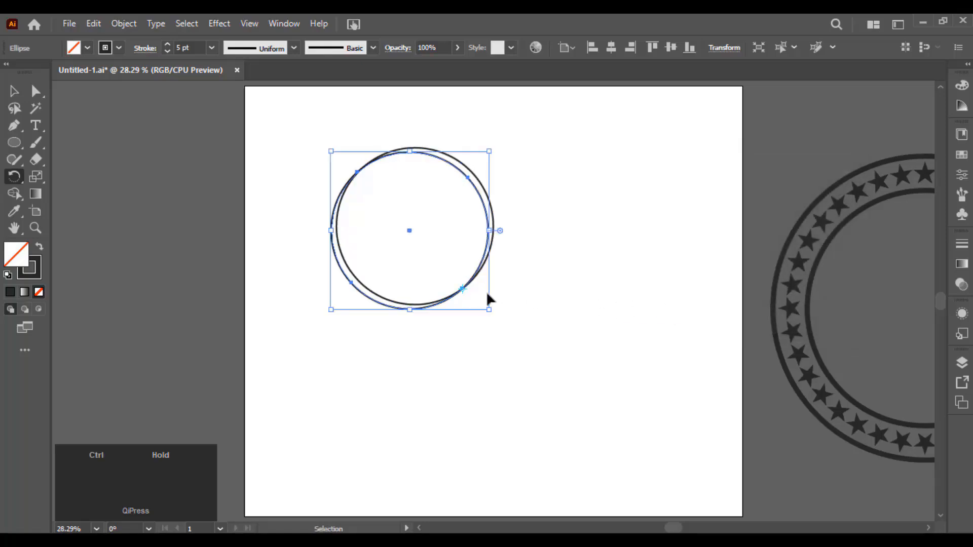
key(ctrl+d)
key(ctrl+d)
key(ctrl+d)
key(ctrl+d)
key(ctrl+d)
key(ctrl+d)
key(ctrl+d)
key(ctrl+d)
key(ctrl+d)
key(ctrl+d)
key(ctrl+d)
key(ctrl+d)
key(ctrl+d)
key(ctrl+d)
key(ctrl+d)
key(ctrl+d)
key(ctrl+d)
key(ctrl+d)
key(ctrl+d)
key(ctrl+d)
key(ctrl+d)
key(ctrl+d)
key(ctrl+d)
key(ctrl+d)
key(ctrl+d)
key(ctrl+d)
key(ctrl+d)
key(ctrl+d)
key(ctrl+d)
key(ctrl+d)
key(ctrl+d)
key(ctrl+d)
key(ctrl+d)
key(ctrl+d)
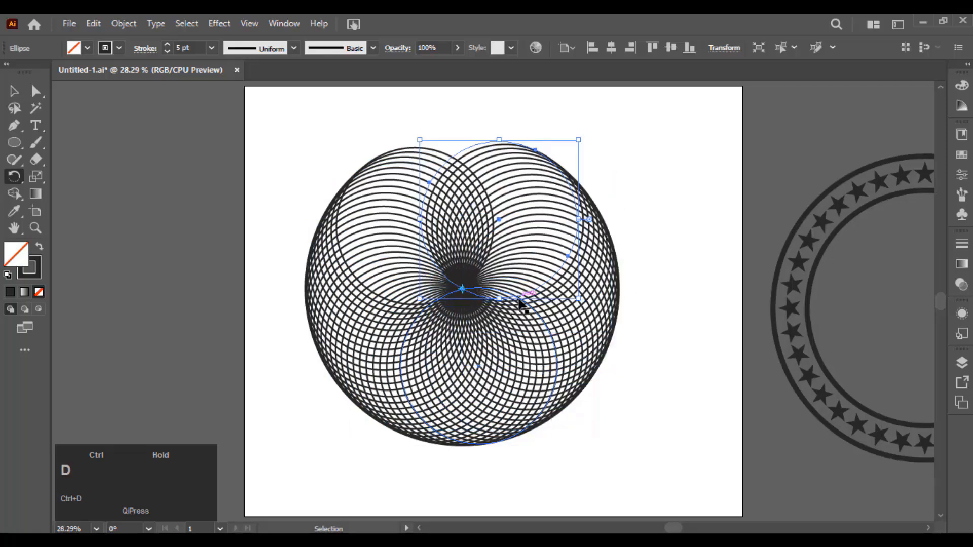
key(ctrl+d)
key(ctrl+d)
key(ctrl+d)
key(ctrl+d)
key(ctrl+d)
key(ctrl+d)
key(ctrl+d)
key(ctrl+d)
key(ctrl+d)
key(ctrl+d)
key(ctrl+d)
key(ctrl+d)
key(ctrl+d)
key(ctrl+d)
key(ctrl+d)
key(ctrl+d)
key(ctrl+d)
key(ctrl+d)
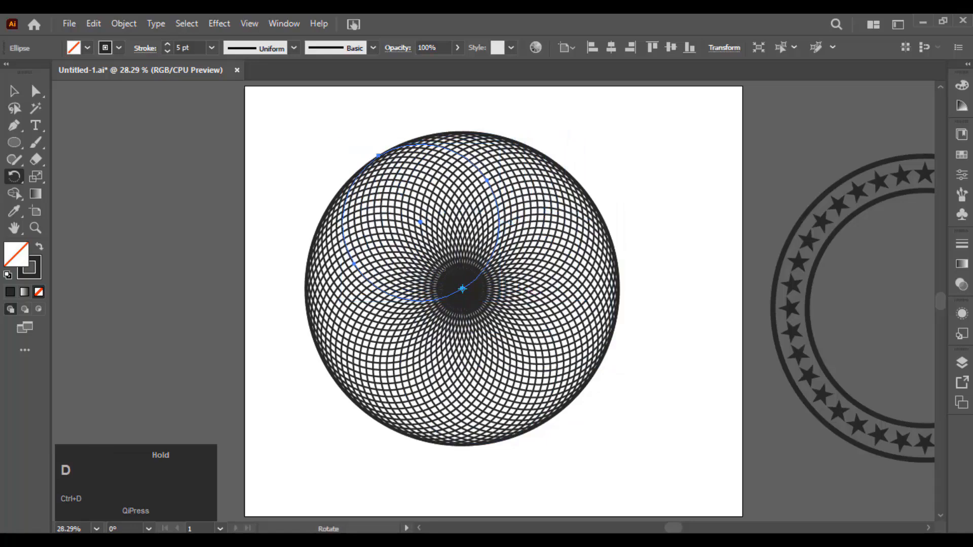
Set the stroke of all circles in the pattern to 2 pt and clear the selection
key(v)
drag(301, 114, 628, 445)
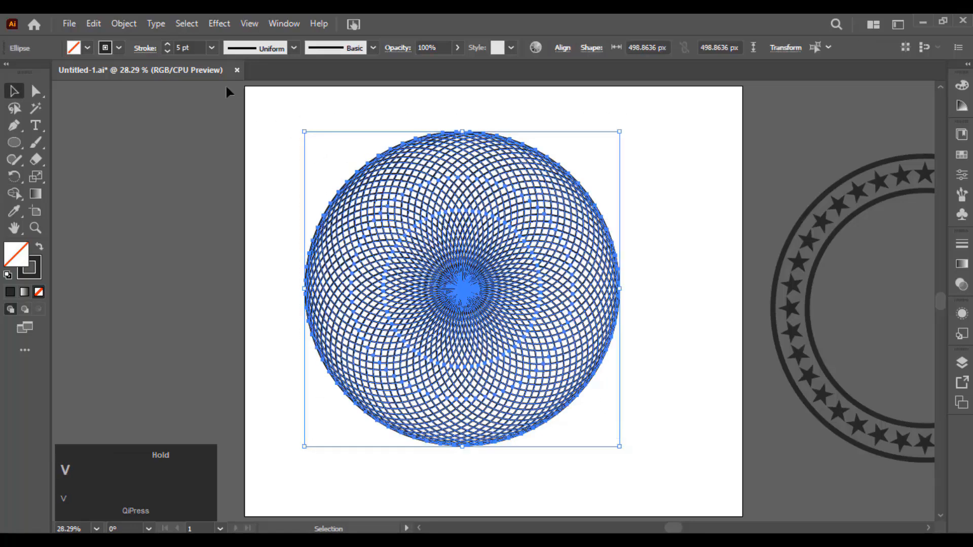
click(212, 47)
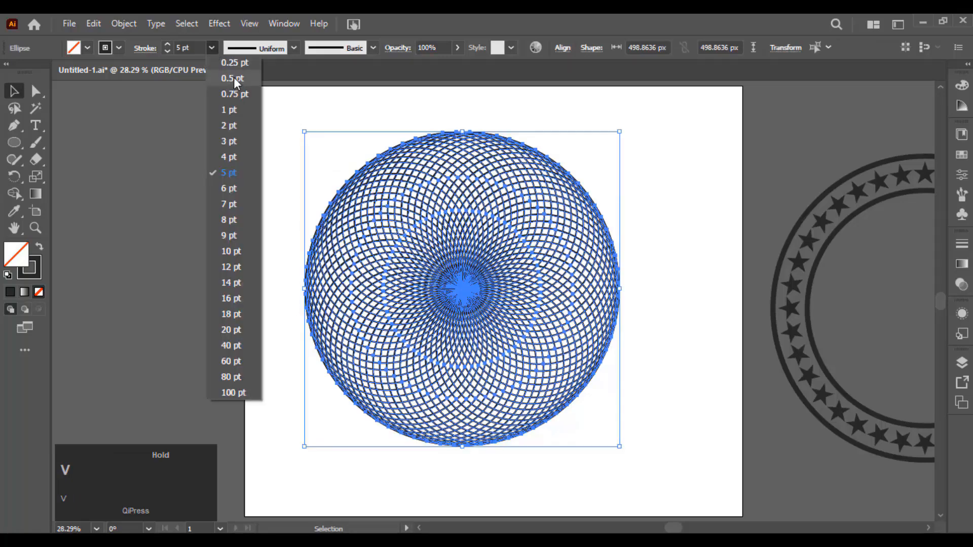
click(236, 125)
click(280, 168)
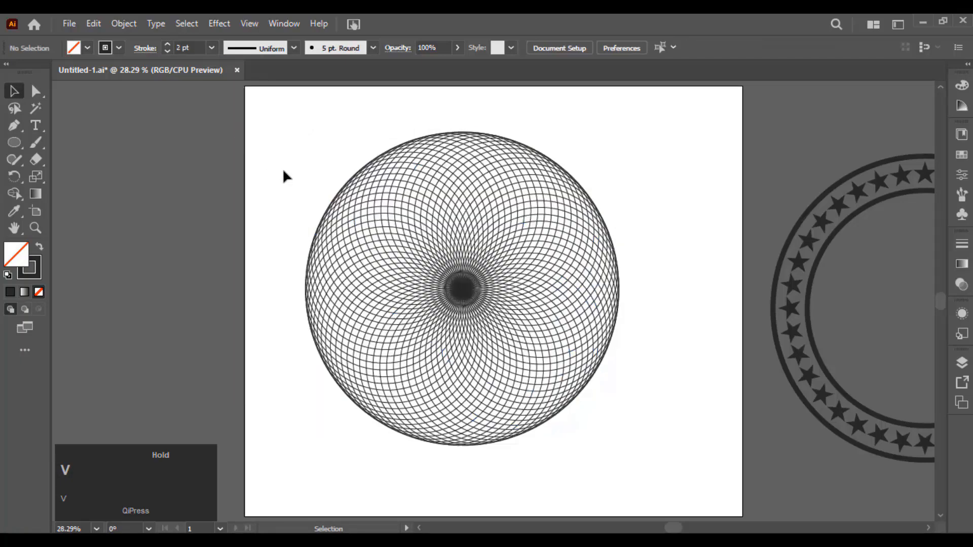
Group all the circles of the spirograph-like pattern into one object
key(ctrl+plus)
alt+scroll(485, 307, up, 3)
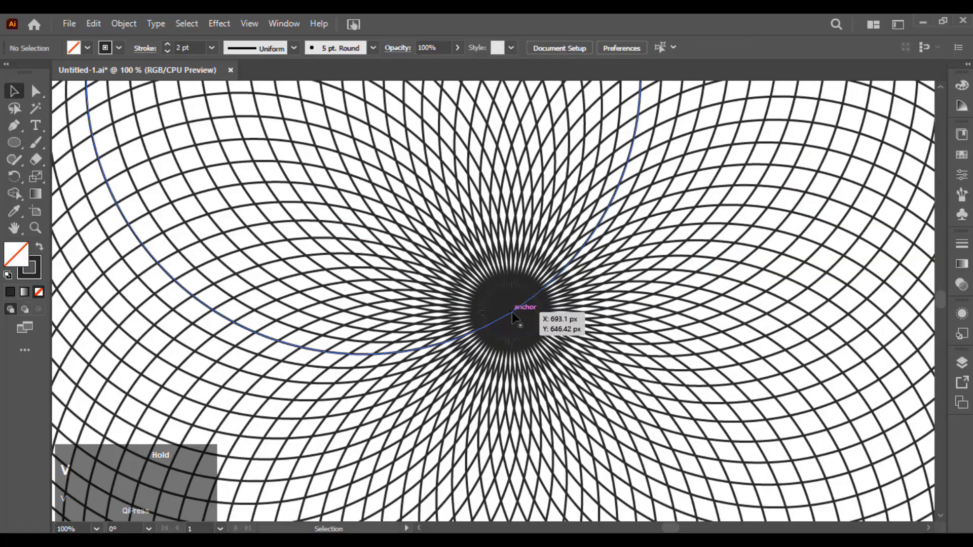
alt+scroll(513, 314, up, 1)
alt+scroll(513, 314, down, 5)
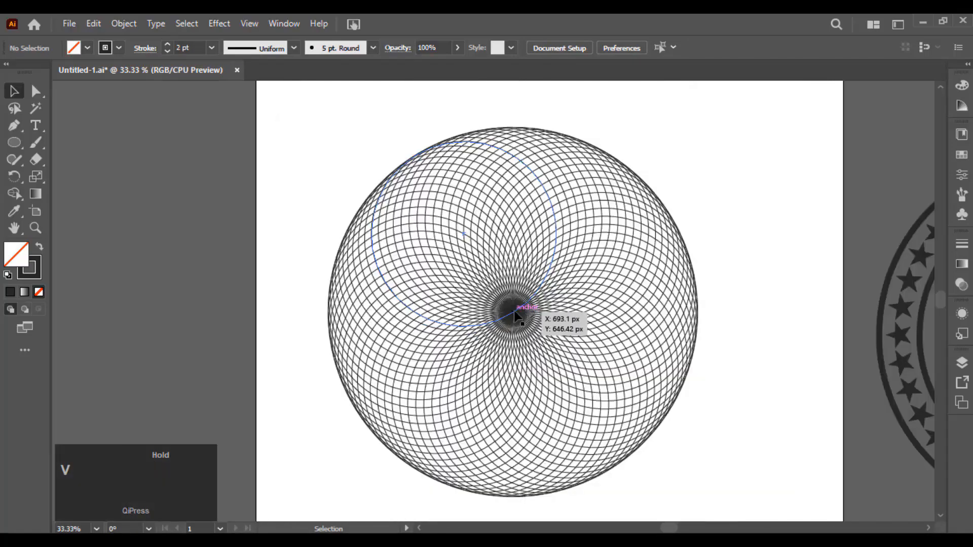
key(space)
drag(514, 314, 498, 278)
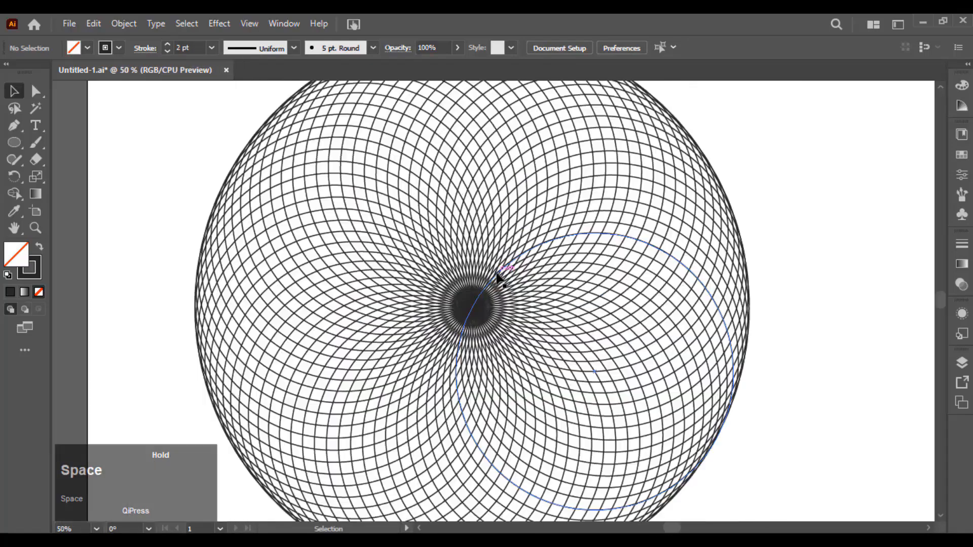
key(ctrl+a)
key(ctrl+g)
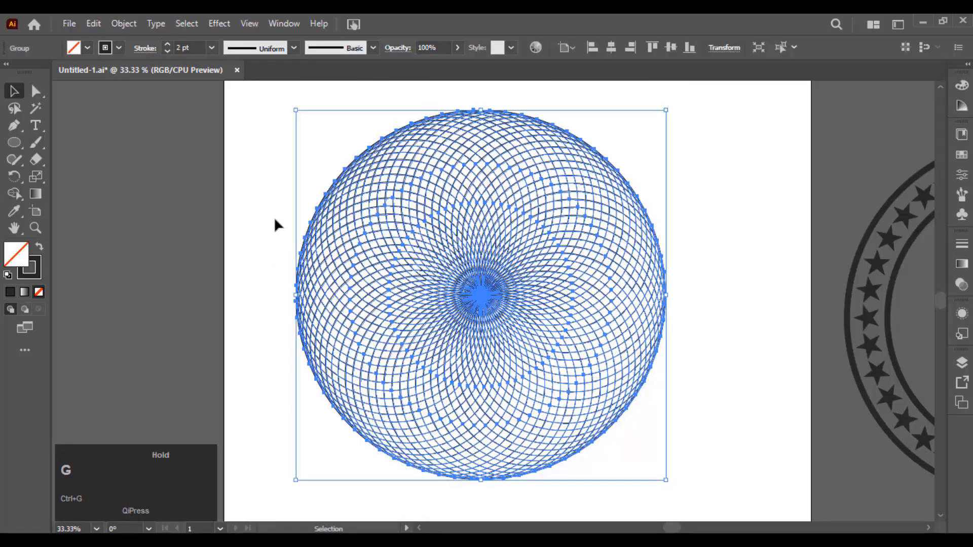
Move the grouped circle pattern off the artboard so the artboard is empty
click(274, 219)
alt+scroll(278, 224, down, 2)
drag(413, 277, 815, 289)
alt+scroll(336, 152, up, 1)
key(space)
drag(393, 291, 415, 287)
key(ctrl+0)
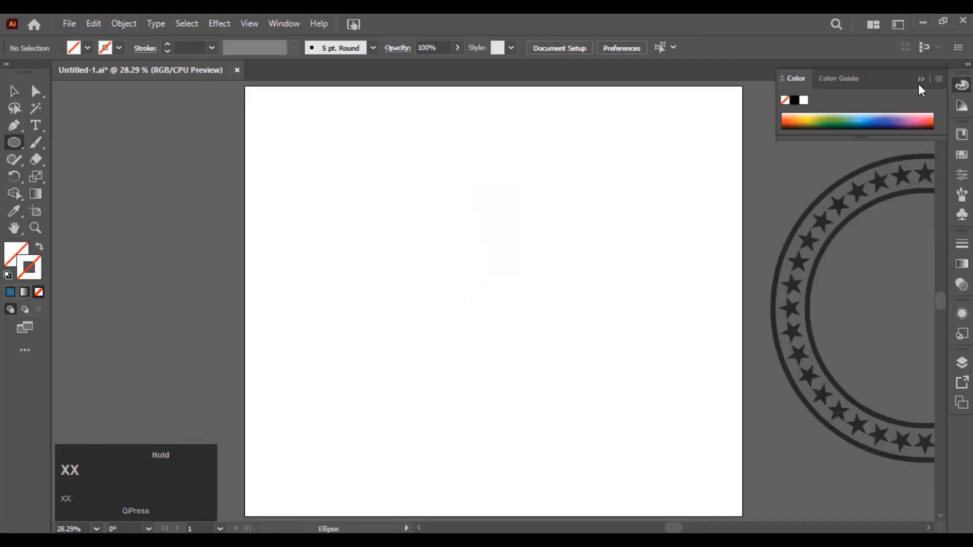
Draw an upright three-pointed triangle in the upper middle of the artboard with the Star tool
click(921, 79)
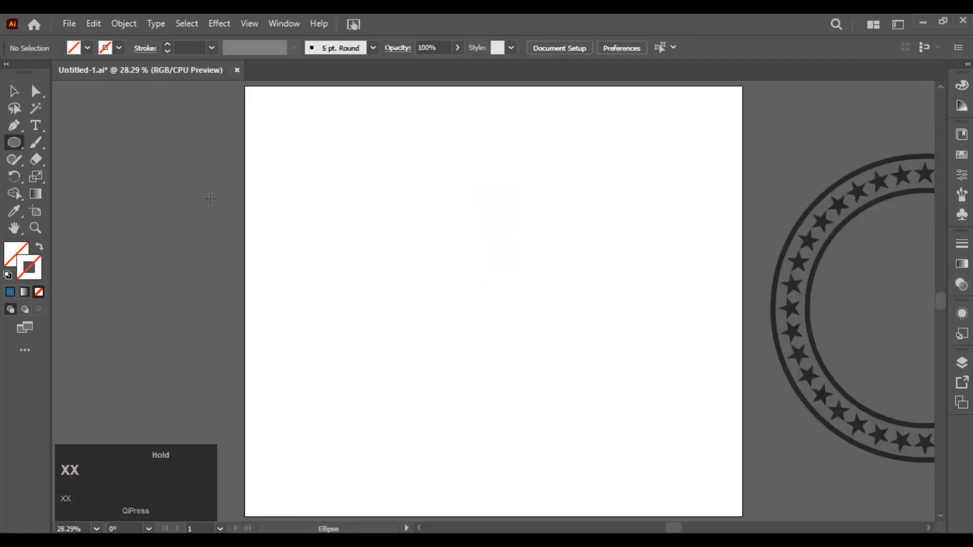
click(19, 140)
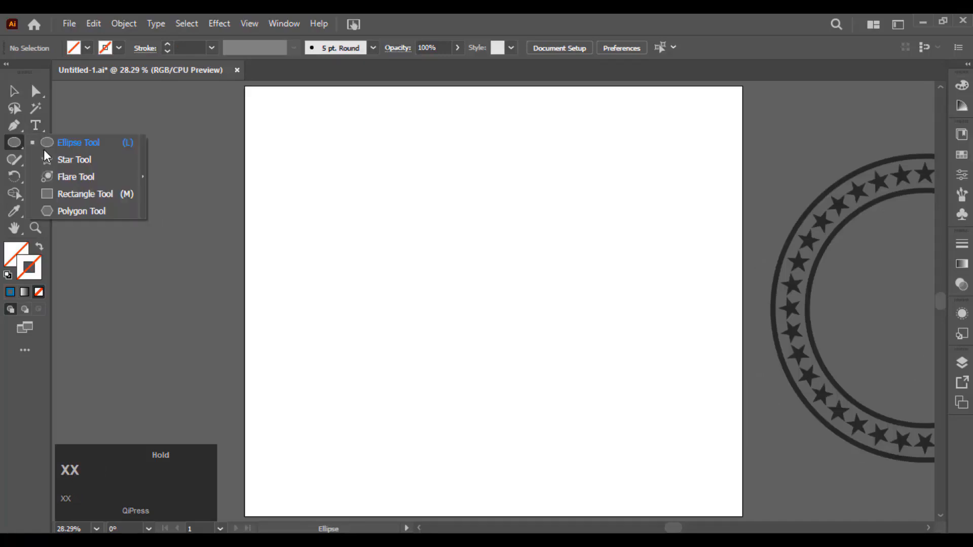
click(85, 160)
drag(458, 257, 546, 319)
key(Down)
key(Down)
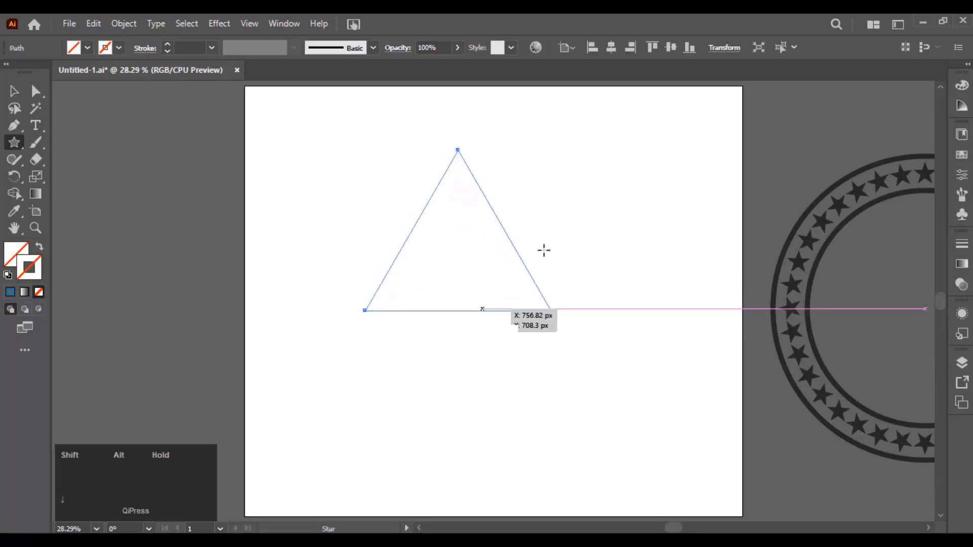
Give the triangle a bright pink fill with no stroke
double_click(33, 265)
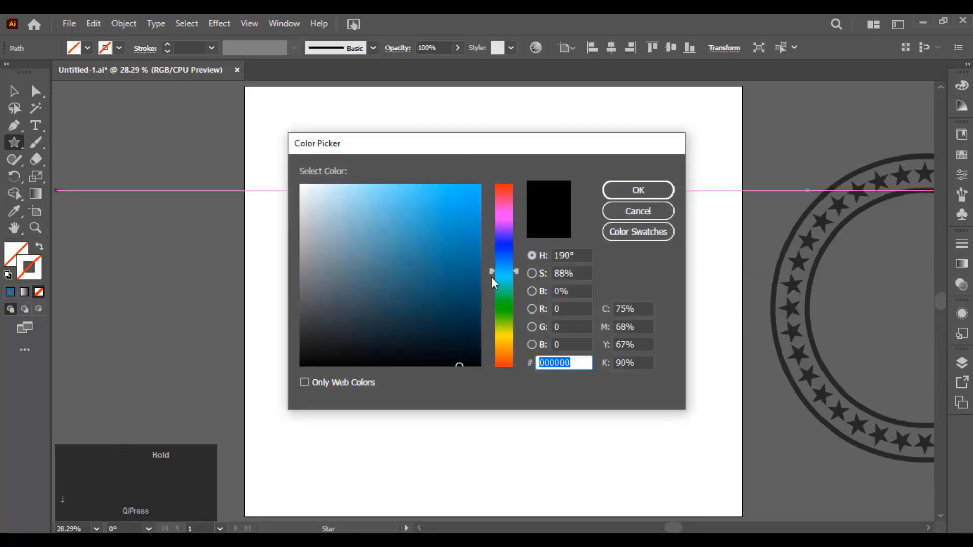
click(504, 213)
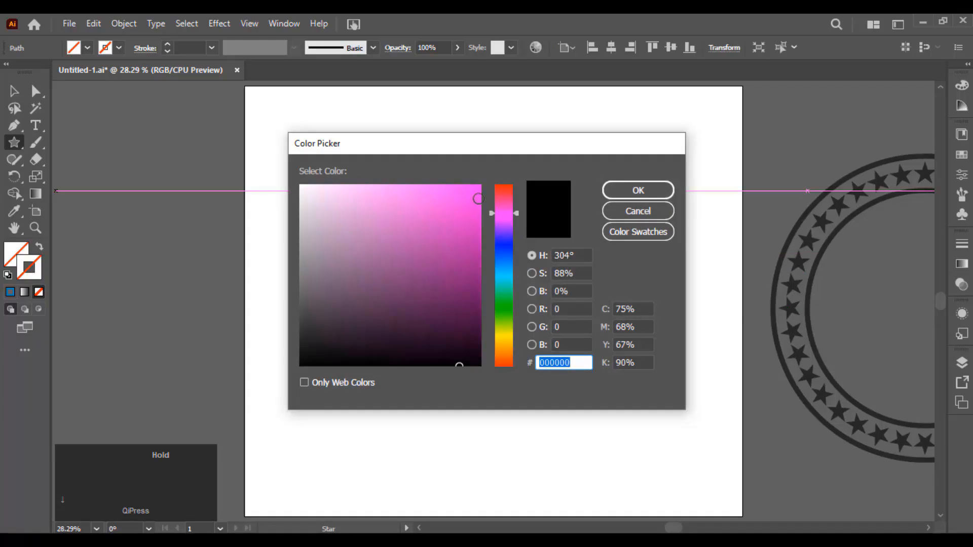
click(477, 199)
click(638, 190)
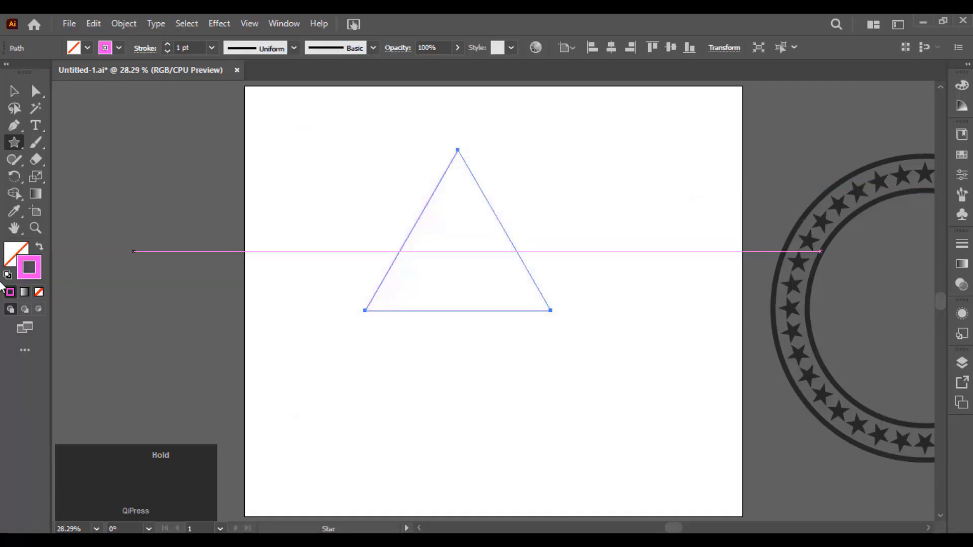
click(39, 246)
Lower both base corners of the triangle straight down to make it taller, and clear the selection
key(a)
drag(328, 284, 590, 352)
drag(554, 312, 546, 387)
click(567, 338)
key(v)
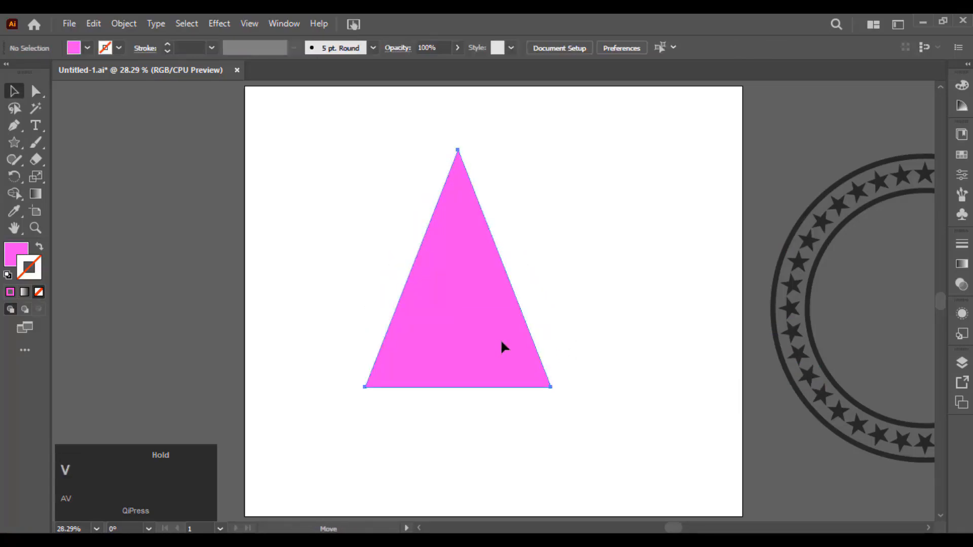
Round the triangle's two base corners fully into a teardrop and flip it so its point faces down
key(a)
drag(325, 348, 563, 409)
drag(538, 379, 367, 309)
key(v)
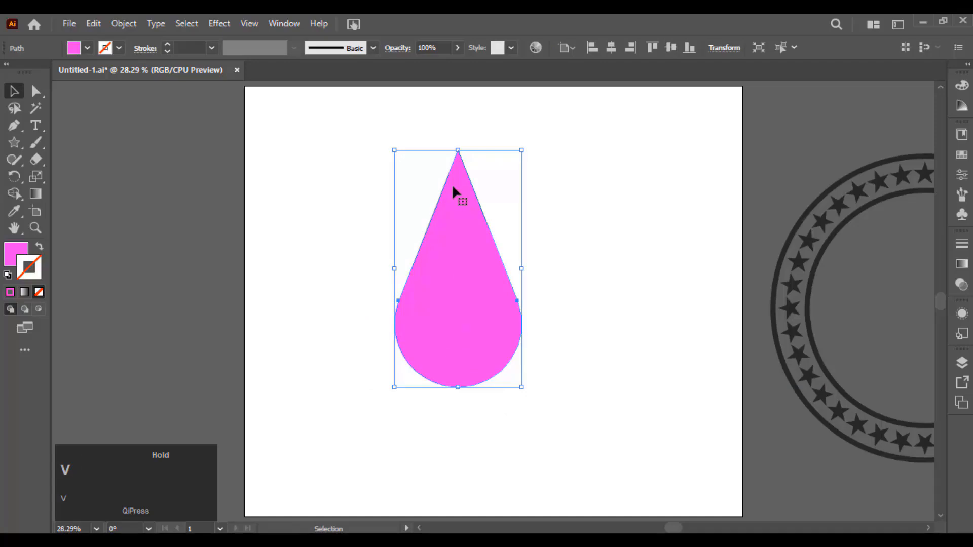
drag(458, 146, 458, 401)
Add a smaller copy of the teardrop in front, aligned at the rounded top, and fill it with a darker pink
key(ctrl+f)
drag(470, 390, 458, 311)
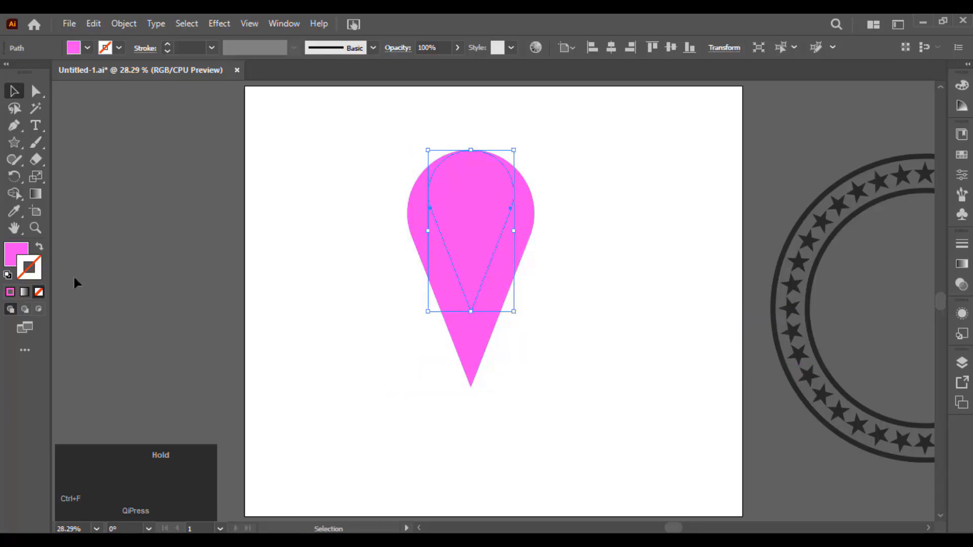
double_click(24, 253)
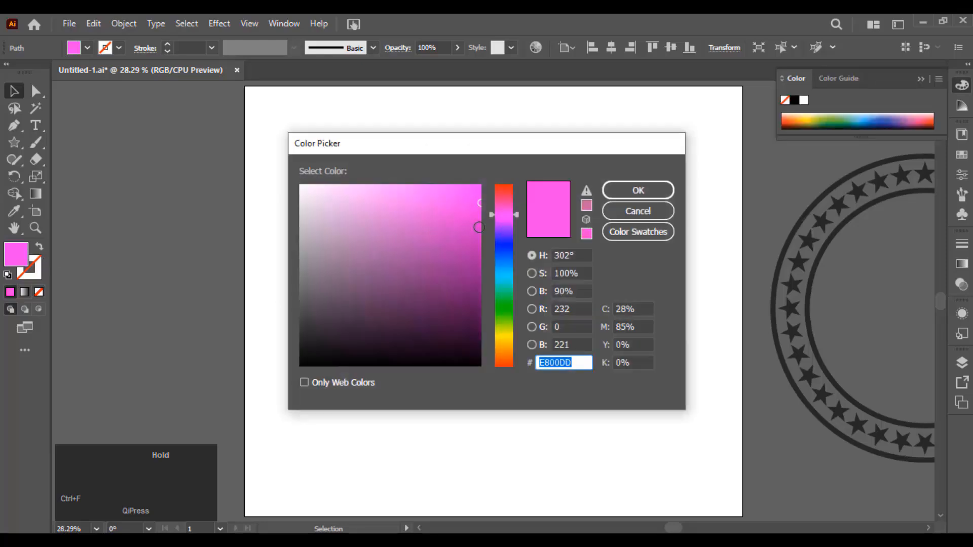
click(479, 232)
click(624, 191)
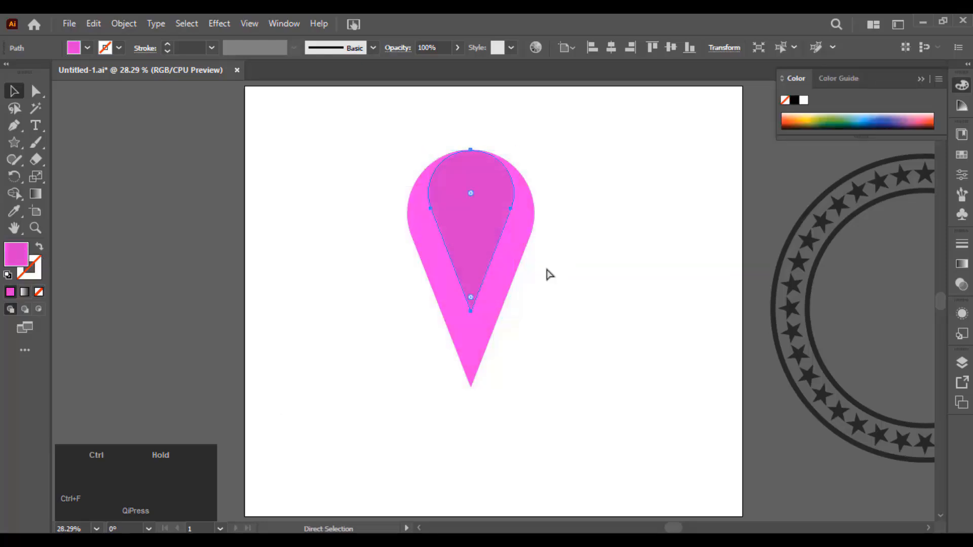
Add a third, even smaller teardrop copy at the rounded top and fill it with dark purple
drag(472, 312, 482, 245)
double_click(19, 259)
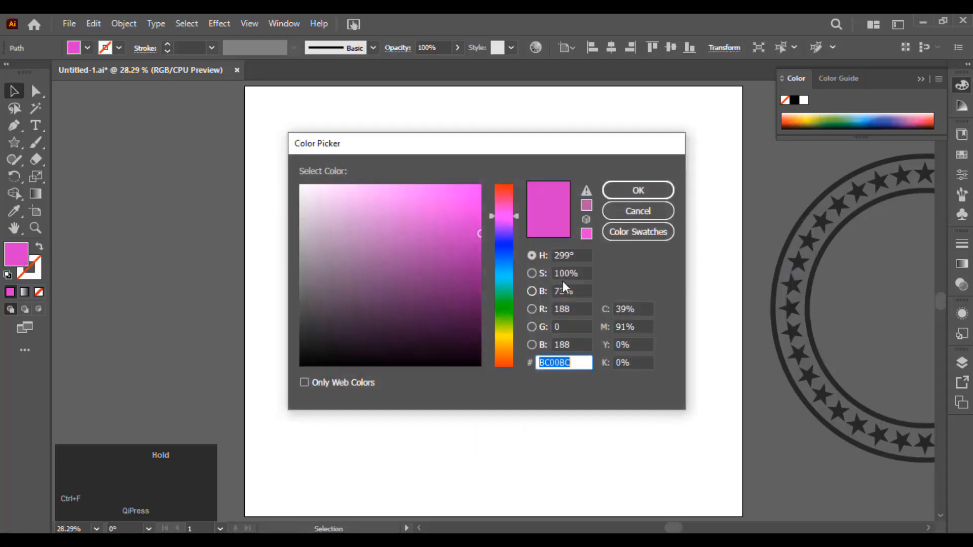
click(481, 268)
click(628, 196)
Group the three nested teardrops into one petal and scale the petal down from its top
key(v)
drag(596, 315, 456, 197)
right_click(561, 187)
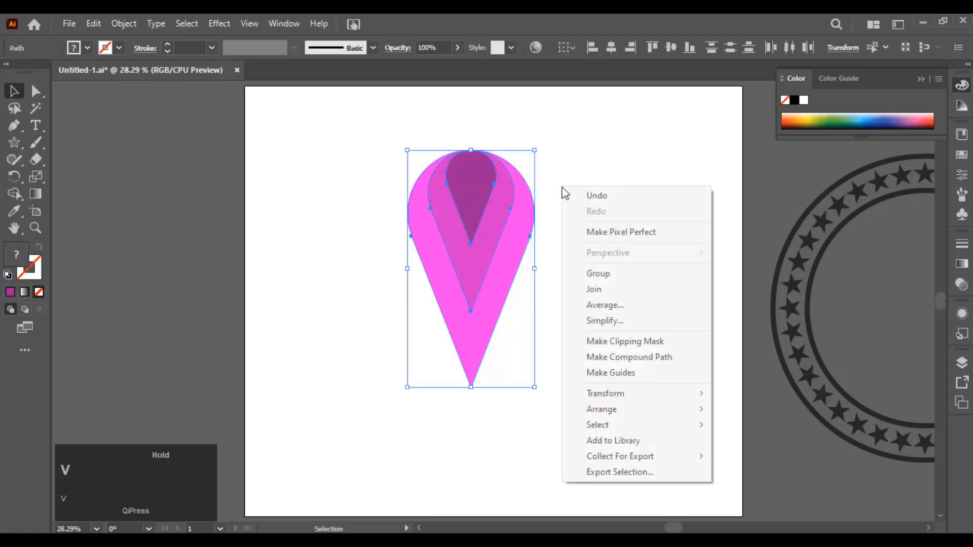
click(627, 284)
drag(470, 387, 470, 251)
Draw a large circle below the petal with the Ellipse tool, with a purple stroke and no fill
drag(13, 143, 61, 141)
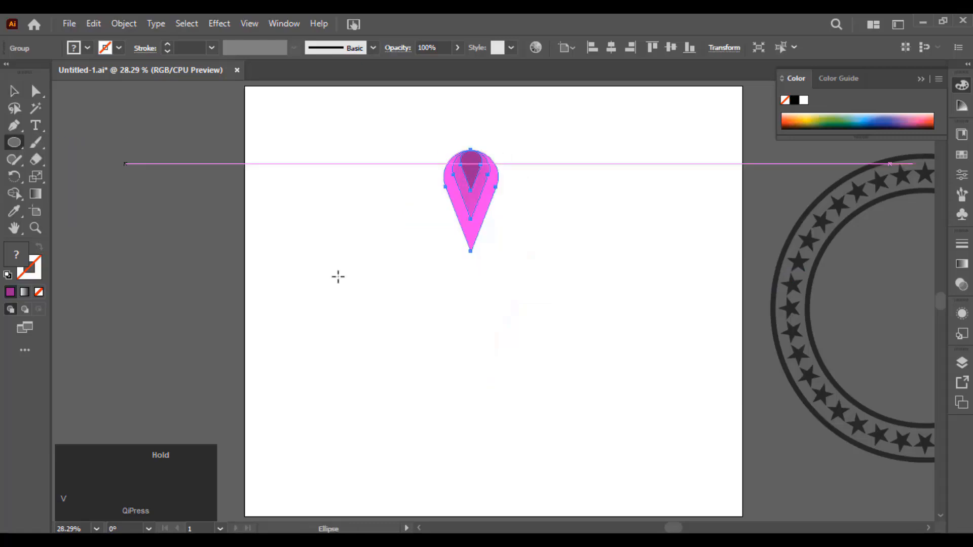
drag(437, 308, 594, 406)
key(v)
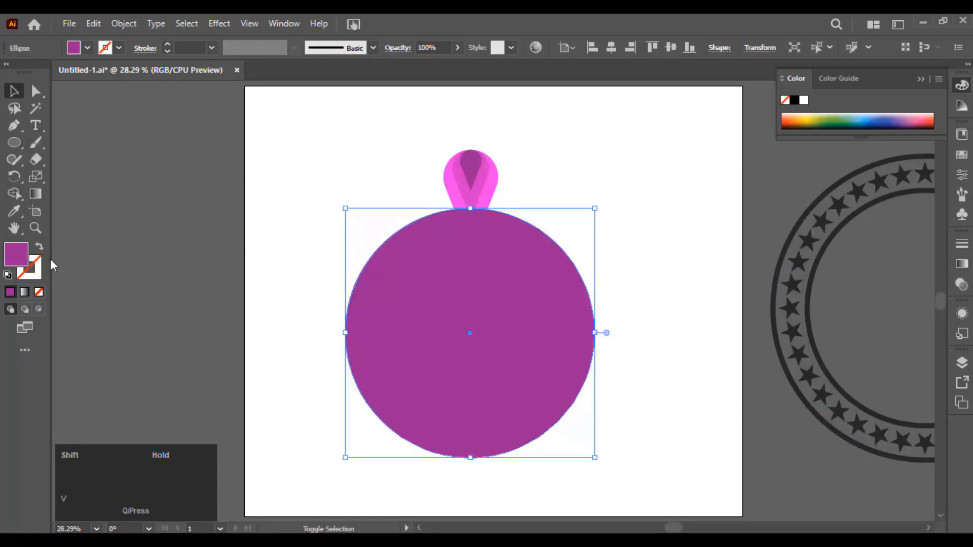
key(shift+x)
Move and enlarge the petal group so it reaches from the circle's top edge to near its centre
key(v)
click(540, 209)
drag(479, 189, 472, 329)
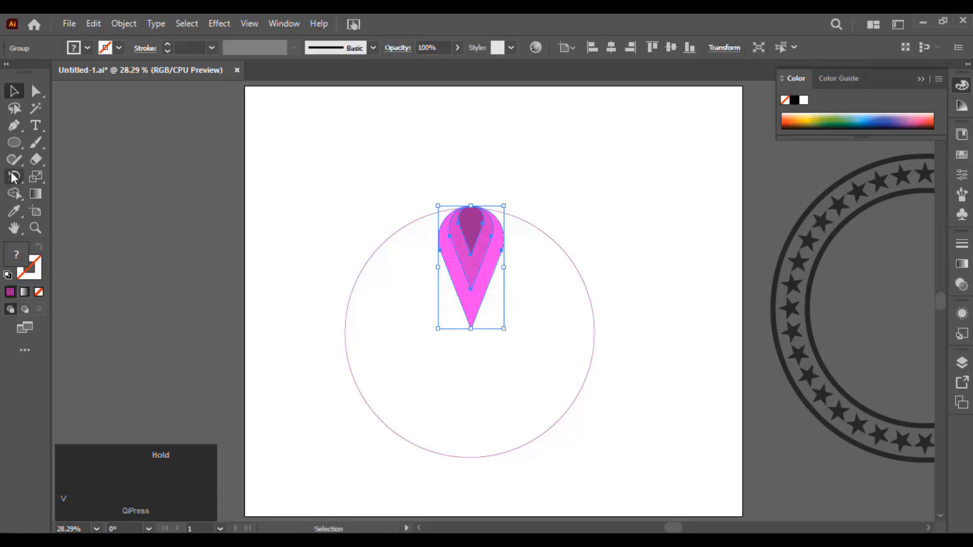
Create a copy of the petal rotated 45° around the circle's centre
click(14, 181)
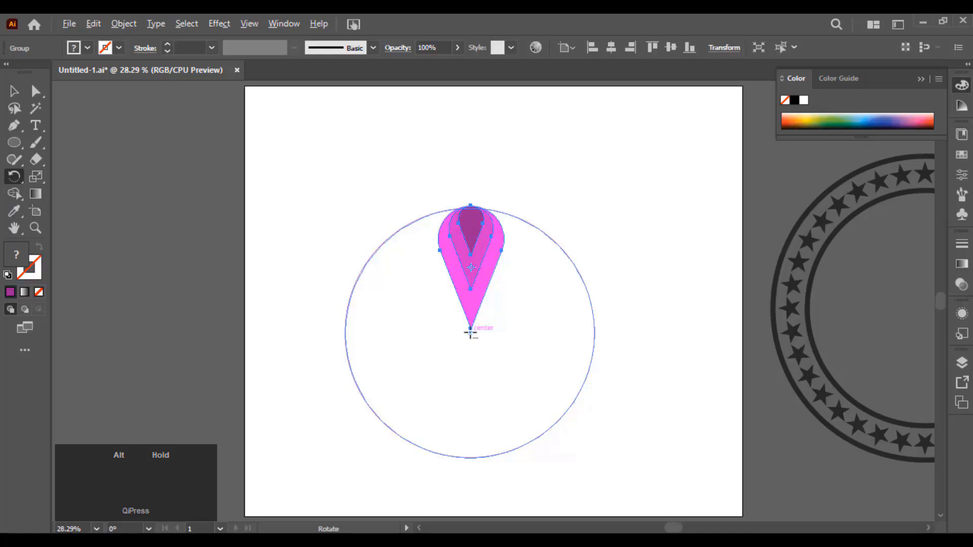
alt+click(470, 333)
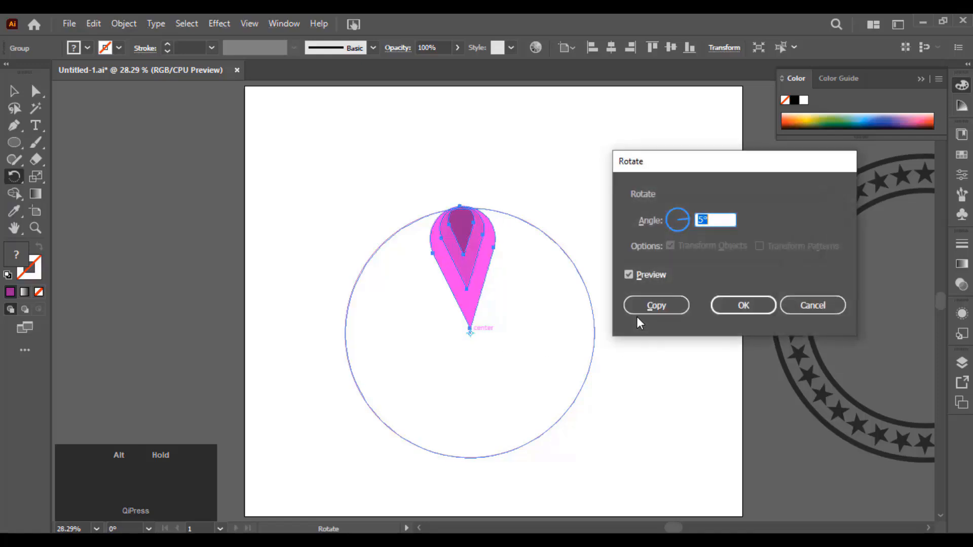
text(13)
scroll(709, 214, up, 20)
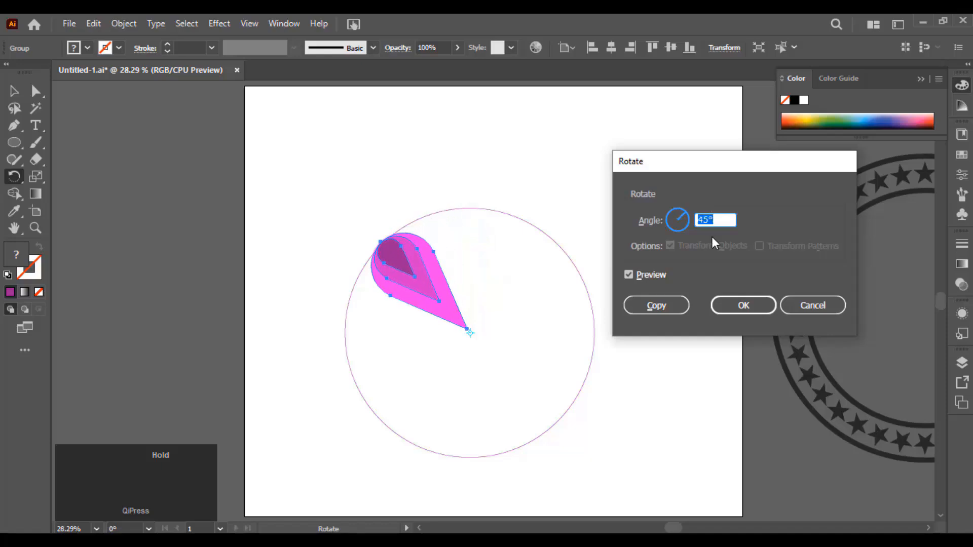
click(656, 306)
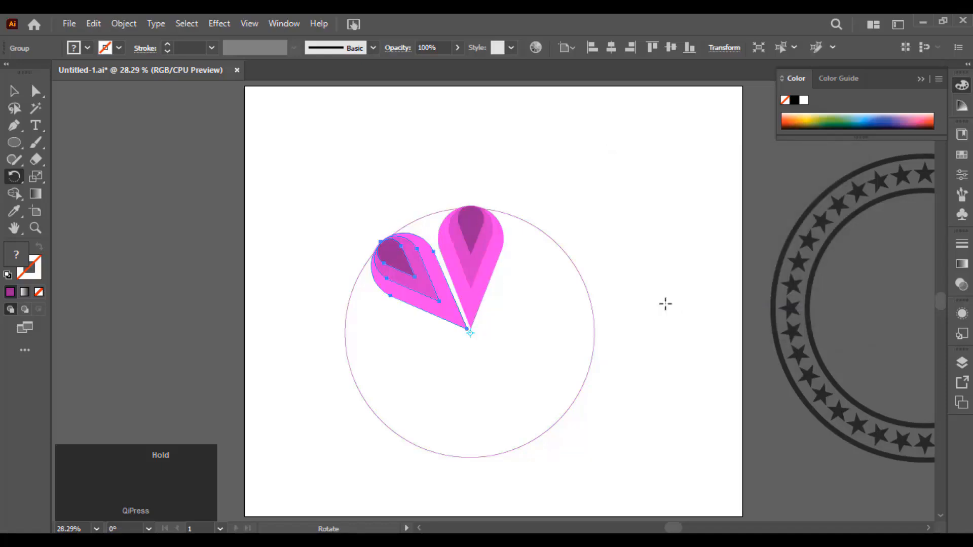
Repeat the 45° petal copy around the full turn to complete an eight-petal flower
key(ctrl+d)
key(ctrl+d)
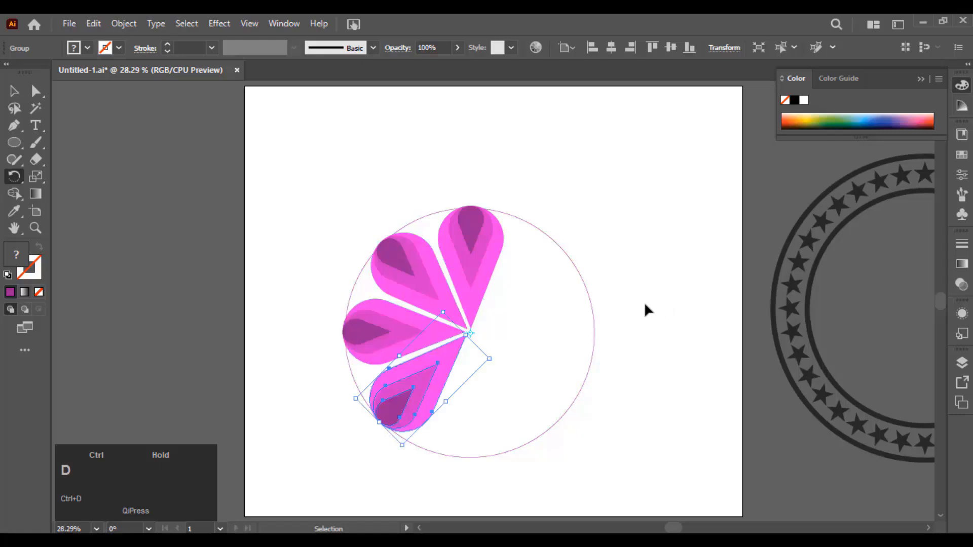
key(ctrl+d)
key(ctrl+d)
key(ctrl+d)
key(ctrl+d)
key(v)
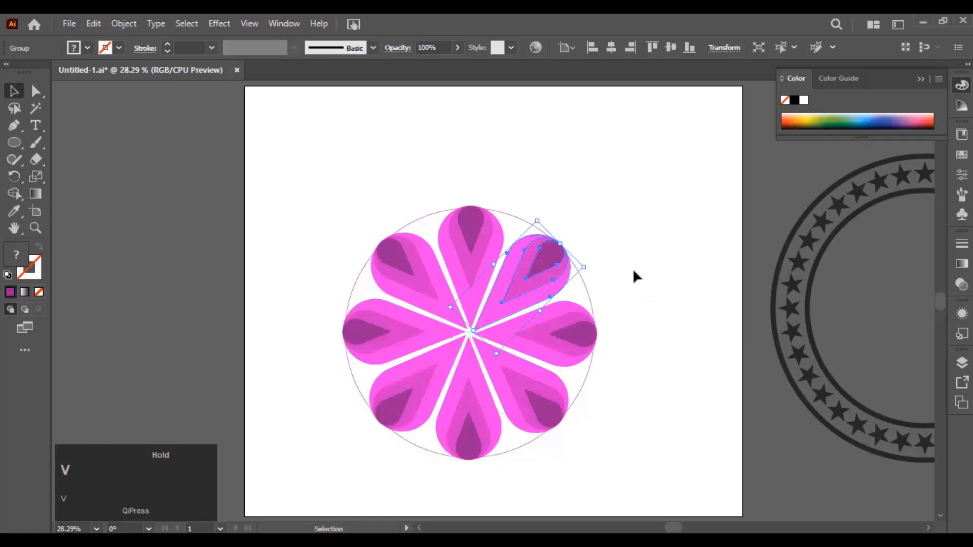
Delete the outlined guide circle and group all eight petals
click(590, 286)
drag(588, 286, 639, 256)
key(Delete)
key(ctrl+a)
key(ctrl+g)
Move the petal flower off the artboard and clear the selection
drag(600, 332, 607, 309)
ctrl+click(666, 266)
key(ctrl+minus)
key(ctrl+minus)
drag(472, 369, 408, 374)
drag(408, 373, 675, 175)
click(448, 264)
scroll(448, 263, up, 2)
key(ctrl+0)
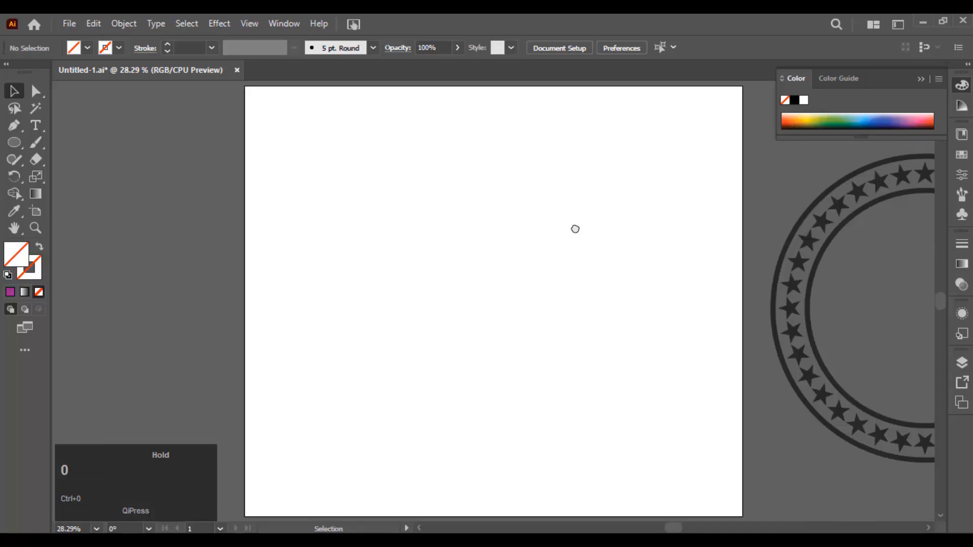
Draw an open curve about 465 px tall, bowing to the left, with the Pen tool
key(p)
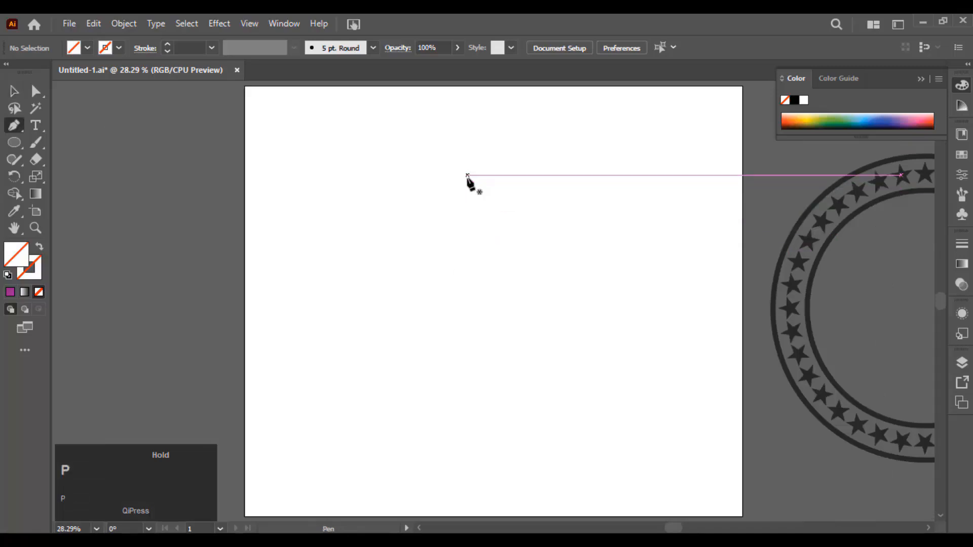
click(467, 176)
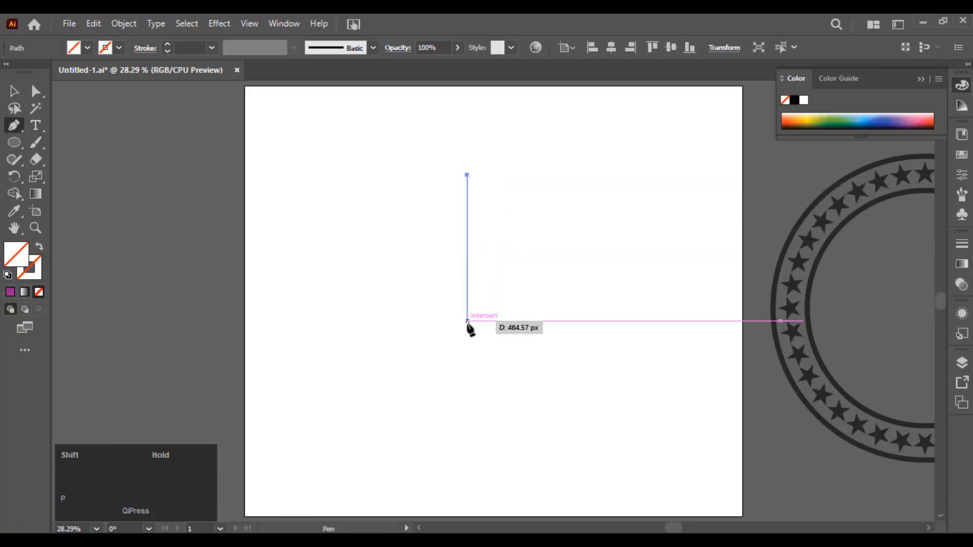
drag(467, 321, 566, 397)
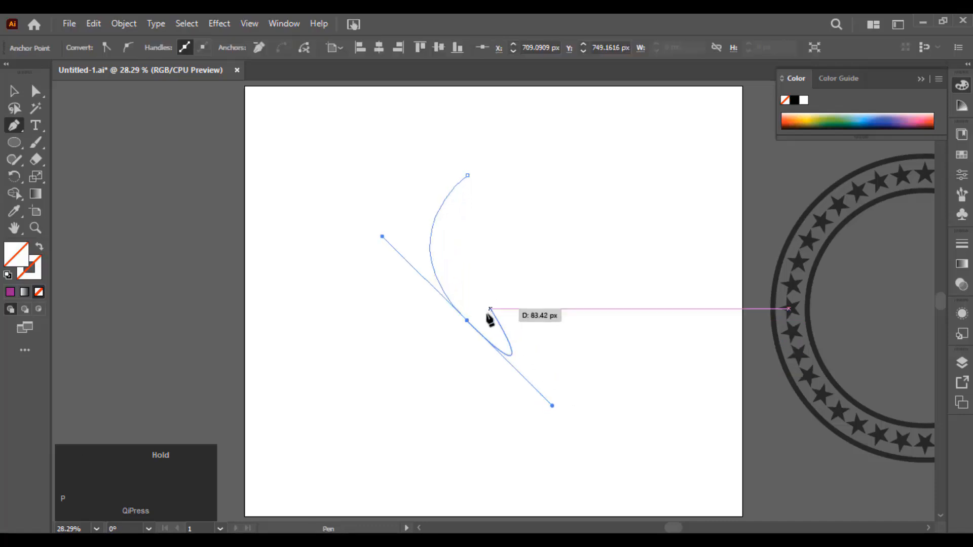
key(v)
Give the curve a purple 1 pt stroke with no fill and keep it selected
click(497, 204)
drag(496, 204, 382, 265)
click(41, 274)
click(10, 292)
click(476, 202)
drag(477, 195, 384, 240)
Create a copy of the curve reflected across the vertical axis and join it edge to edge as a leaf outline
right_click(479, 207)
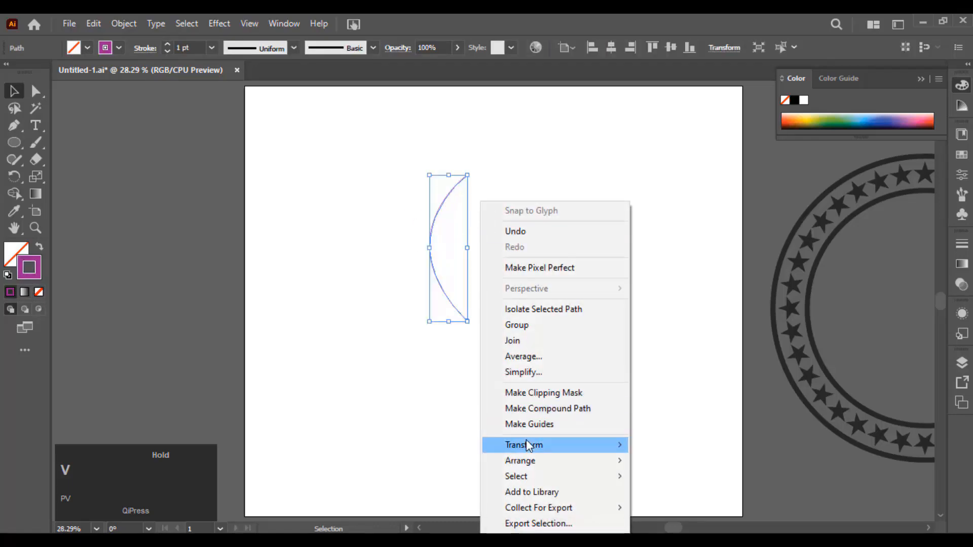
mouse_move(523, 444)
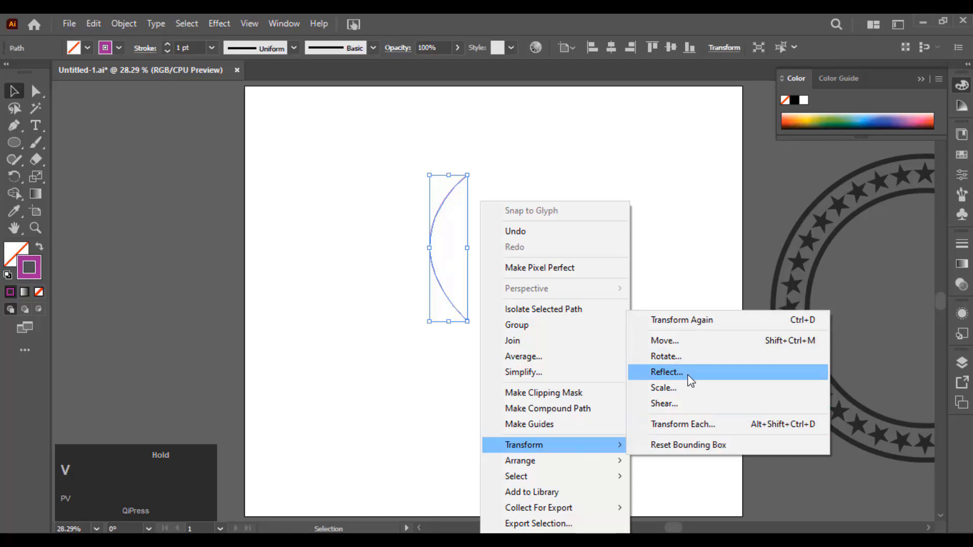
click(667, 372)
drag(435, 155, 645, 160)
click(635, 377)
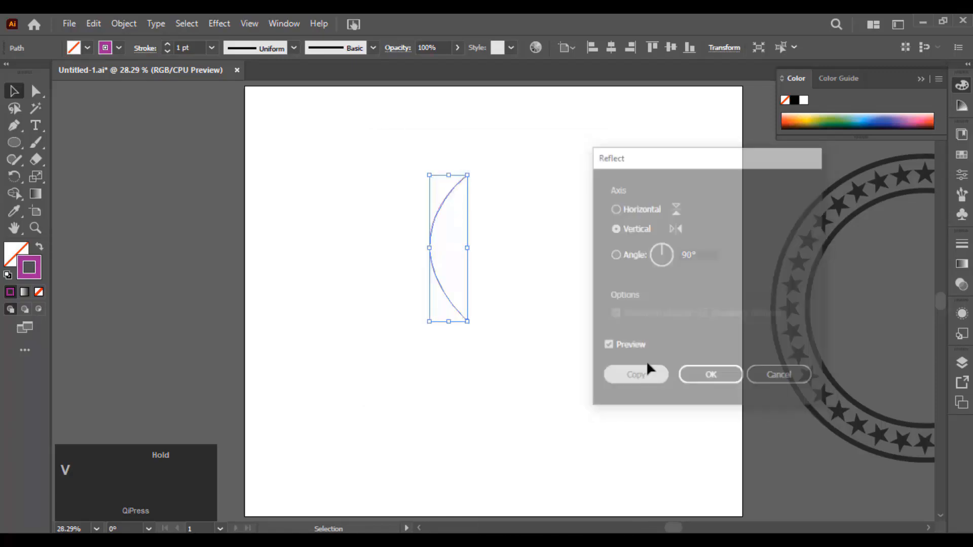
drag(453, 199, 491, 206)
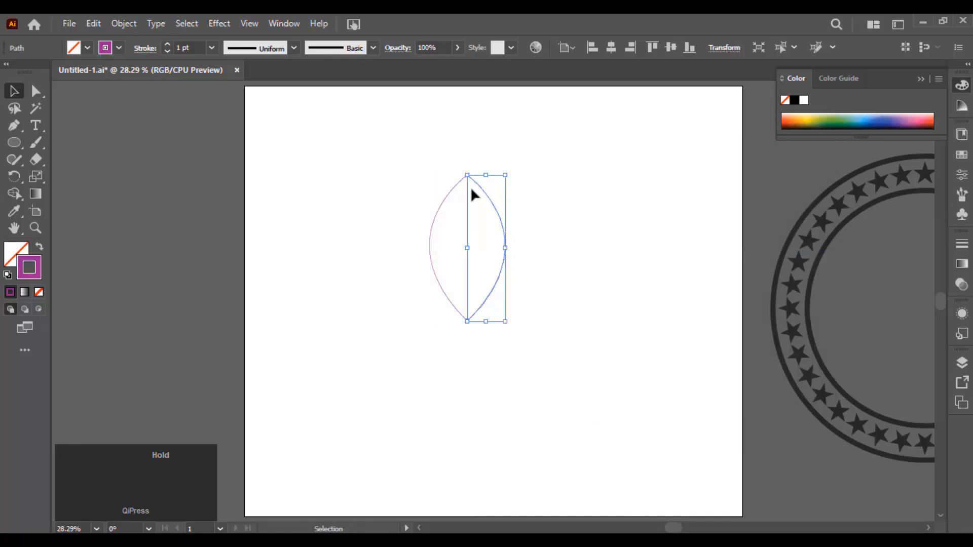
Join the overlapping upper end points of the two leaf curves
scroll(471, 189, up, 3)
click(454, 141)
key(a)
drag(461, 160, 467, 174)
key(ctrl)
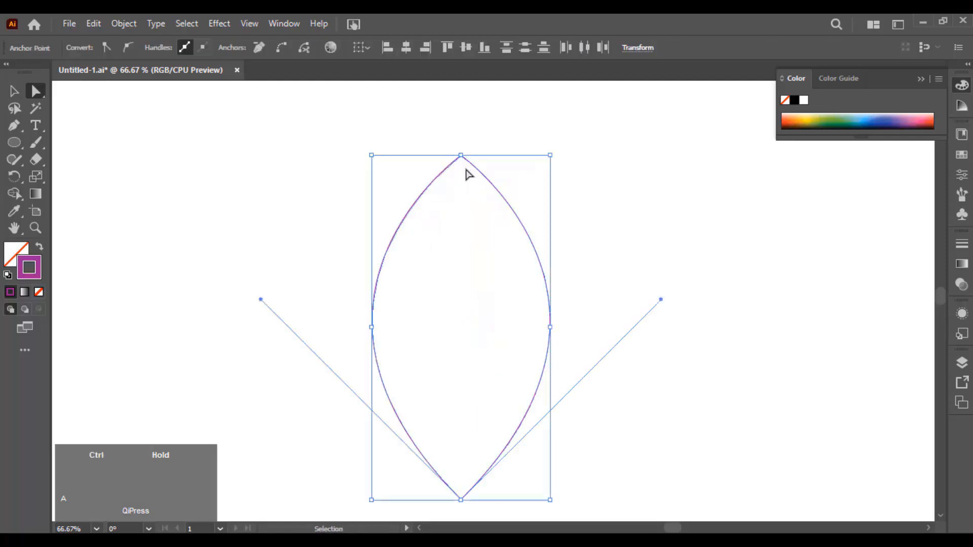
key(ctrl+j)
click(501, 169)
Join the overlapping lower end points of the two curves to close the leaf outline
scroll(502, 170, down, 1)
drag(464, 449, 420, 359)
scroll(453, 415, up, 1)
key(a)
key(ctrl)
key(ctrl+j)
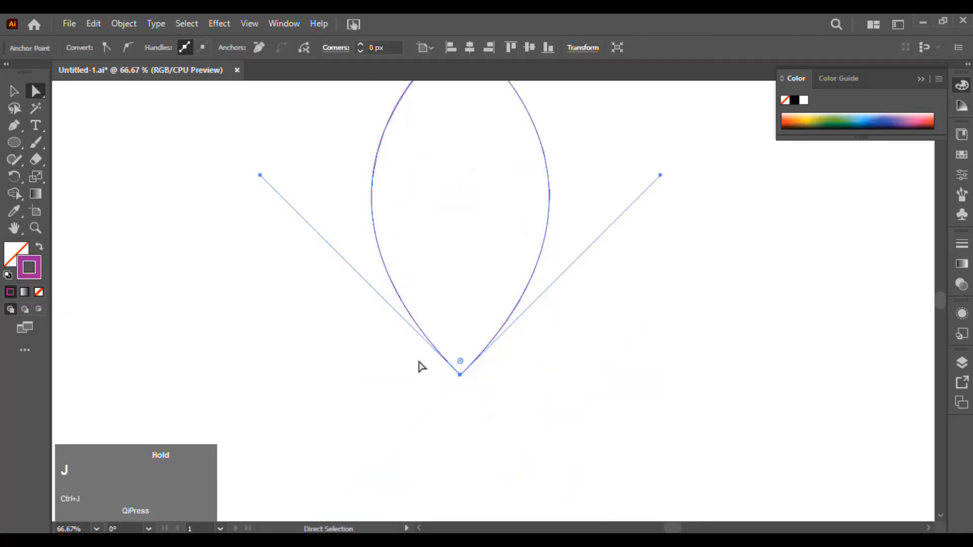
Swap the leaf's fill and stroke so it has a purple fill and no stroke
scroll(418, 365, down, 2)
key(v)
drag(504, 214, 432, 241)
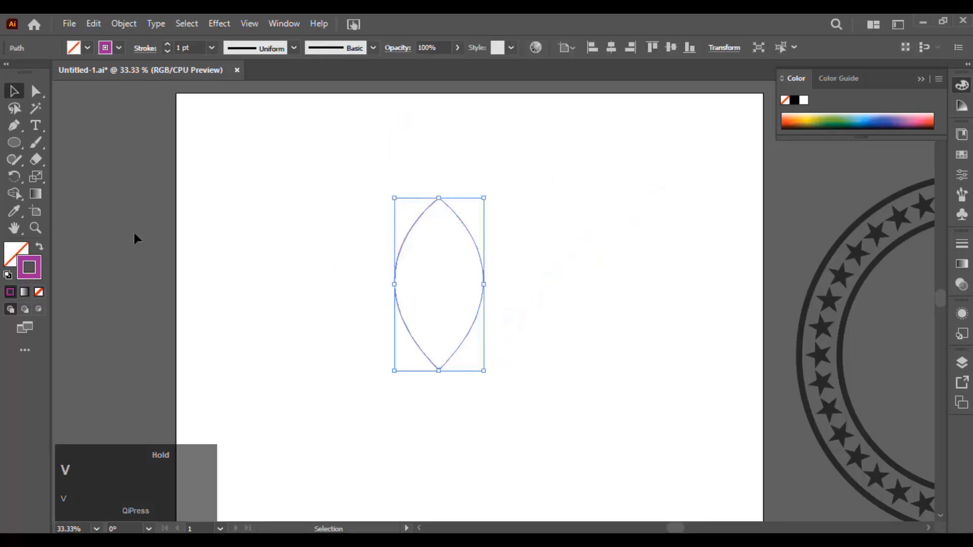
click(39, 248)
click(460, 211)
Scale the leaf down proportionally to about two thirds of its size and reposition it on the artboard
click(442, 356)
drag(439, 370, 439, 312)
click(517, 281)
drag(452, 272, 467, 249)
Draw a guide circle about four times the leaf's width, centred below the leaf with its upper edge crossing the leaf's middle
key(l)
drag(388, 222, 573, 431)
key(shift+space)
key(v)
click(615, 293)
key(space)
drag(562, 263, 553, 217)
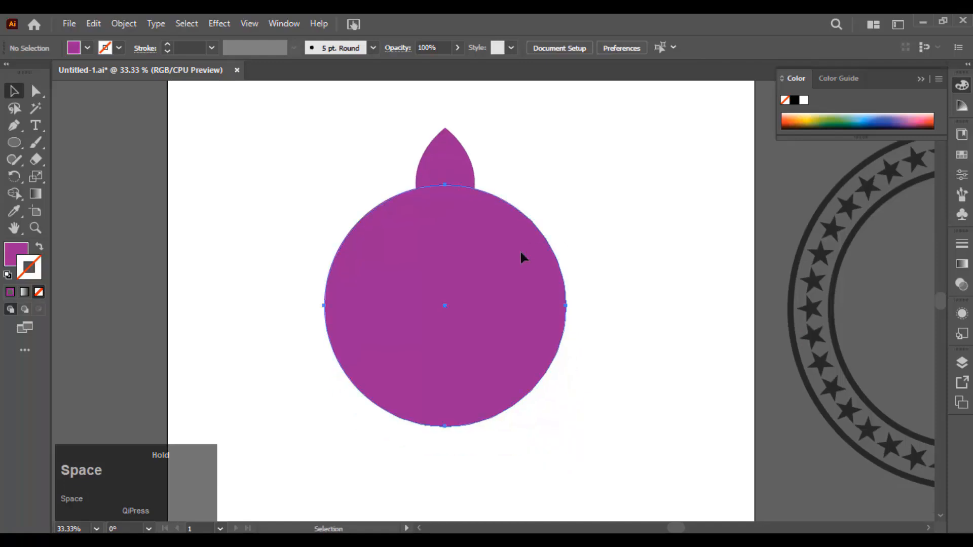
Swap the guide circle's fill and stroke so only its purple outline remains
click(521, 258)
key(shift+x)
click(457, 153)
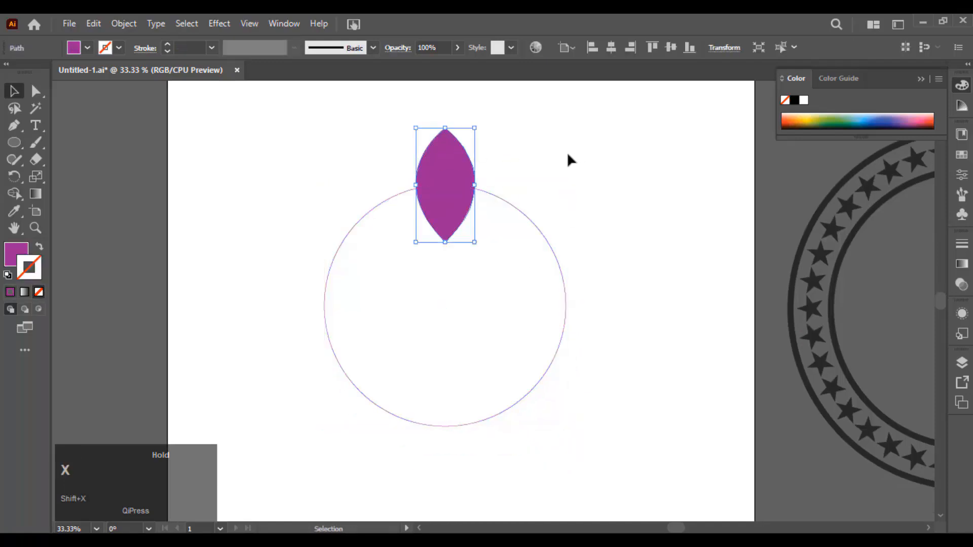
click(571, 155)
Move the leaf inside the circle with its tip on the upper edge, shorten it slightly above the centre and keep it selected
drag(455, 189, 457, 234)
click(497, 173)
click(443, 264)
drag(445, 299, 445, 293)
click(522, 176)
click(446, 258)
Create a copy of the leaf rotated 45° about the circle's centre
click(14, 174)
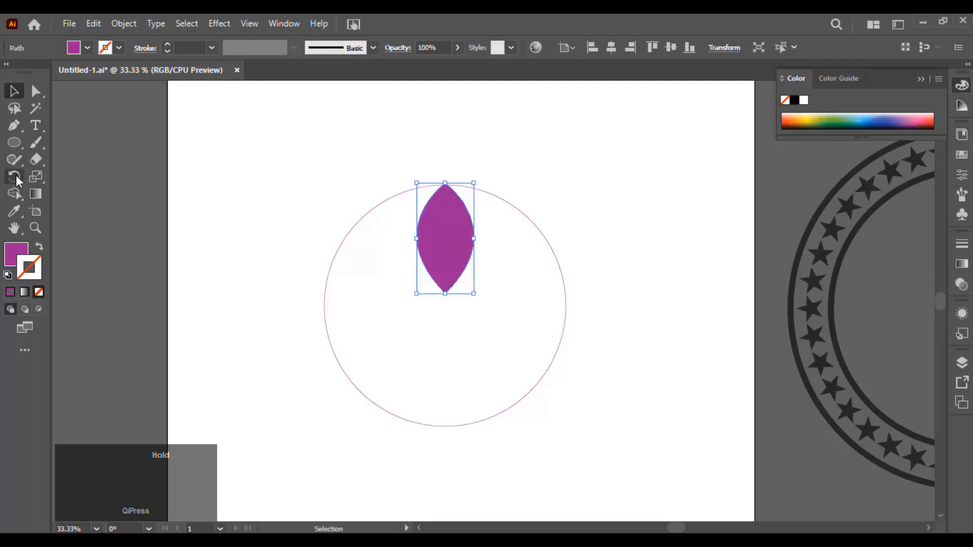
alt+click(445, 304)
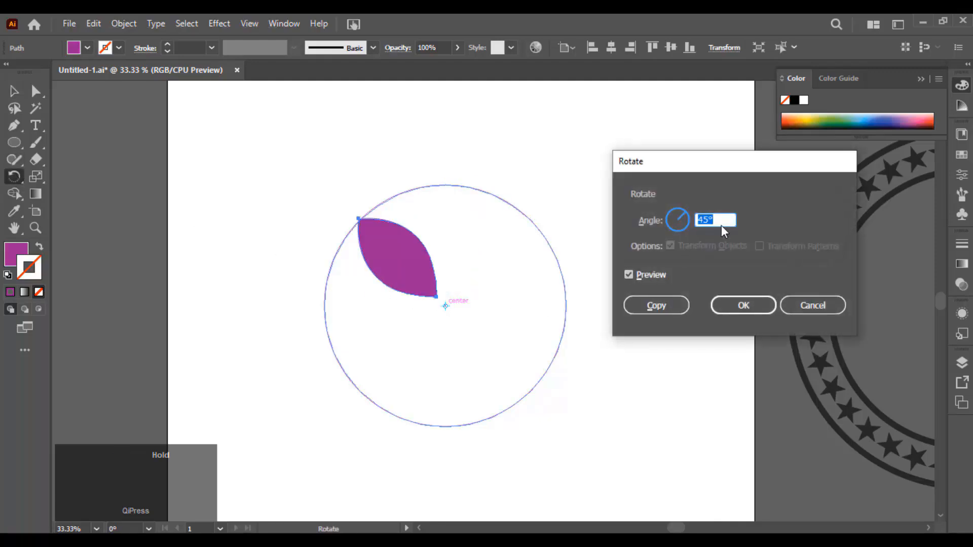
click(667, 307)
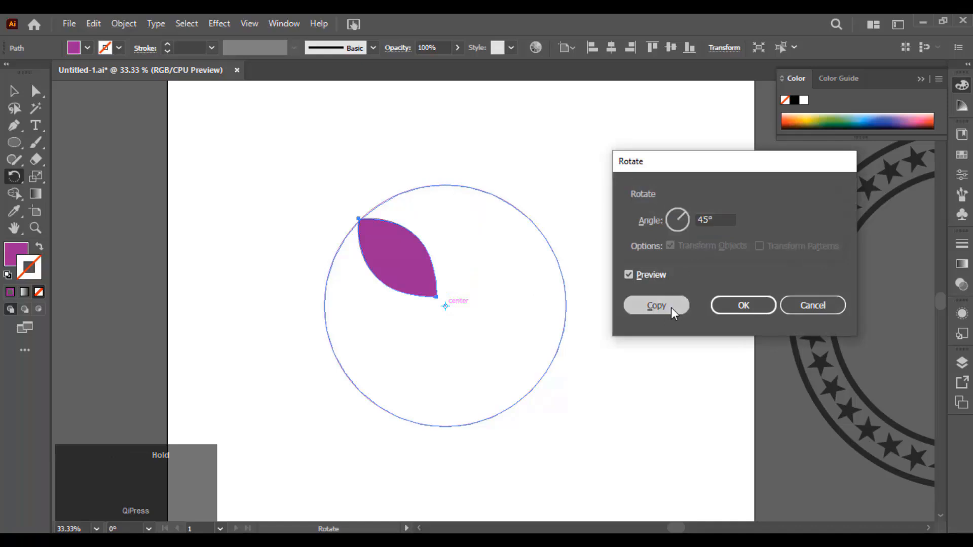
Repeat the rotated copy around the circle to complete an eight-petal ring, undoing the surplus copy
key(ctrl+d)
key(ctrl+d)
key(ctrl+d)
key(ctrl+d)
key(ctrl+d)
key(ctrl+d)
key(ctrl+d)
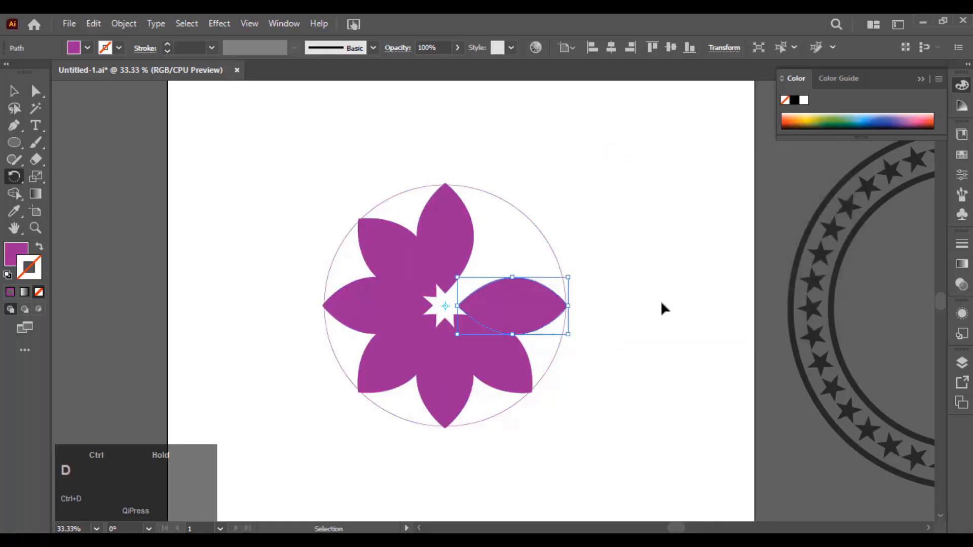
key(ctrl+z)
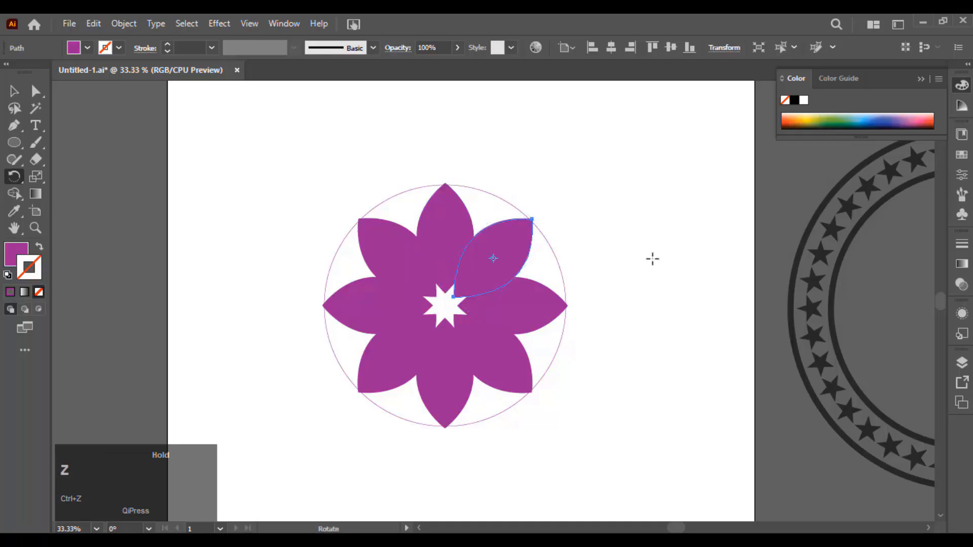
Pull the guide circle away from the petals and delete it
key(v)
click(587, 262)
drag(558, 260, 662, 245)
key(Delete)
Group the eight petals, enlarge the flower proportionally from its centre and clear the selection
drag(586, 413, 357, 200)
key(ctrl+g)
click(601, 268)
click(523, 263)
drag(568, 305, 592, 303)
click(613, 266)
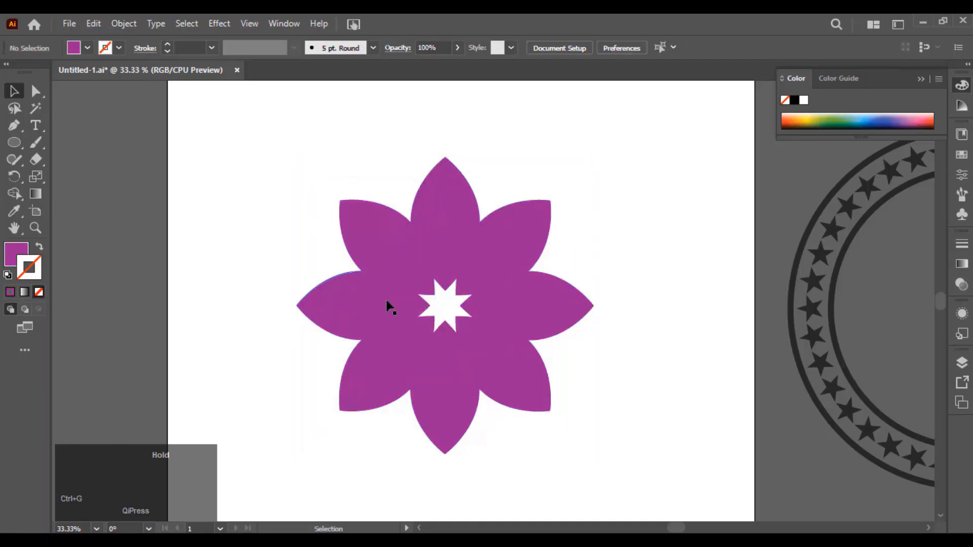
Move the purple leaf flower off the artboard to the empty area above it
scroll(387, 304, down, 1)
drag(499, 242, 452, 319)
drag(365, 380, 282, 175)
Bring the star ring badge onto the artboard for display, and move it off to the artboard's left side
drag(577, 329, 312, 250)
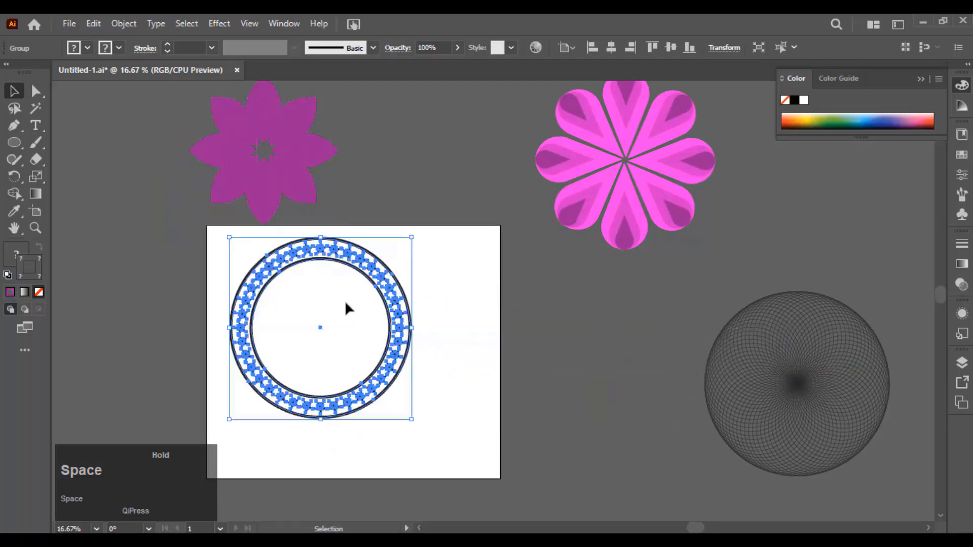
click(431, 341)
scroll(431, 341, up, 1)
drag(431, 342, 295, 317)
Move the spirograph pattern onto the middle of the artboard, clear the selection and view it closely
scroll(535, 316, down, 1)
key(v)
drag(888, 361, 434, 320)
scroll(434, 320, up, 1)
click(616, 267)
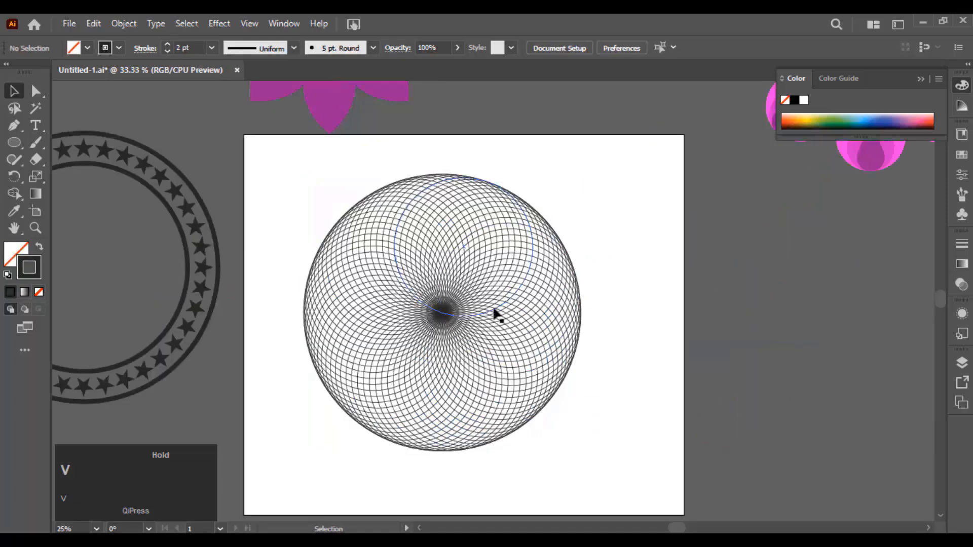
scroll(500, 314, up, 2)
scroll(549, 315, down, 1)
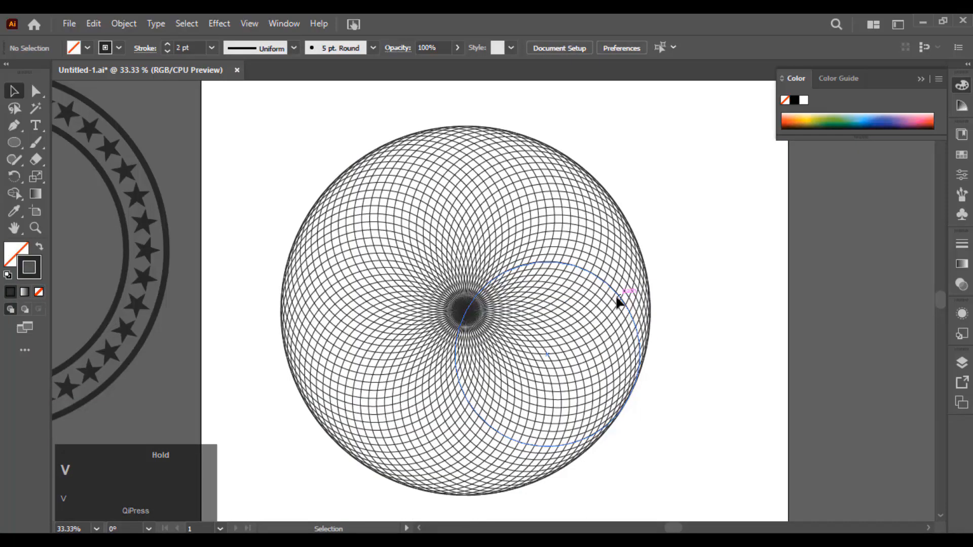